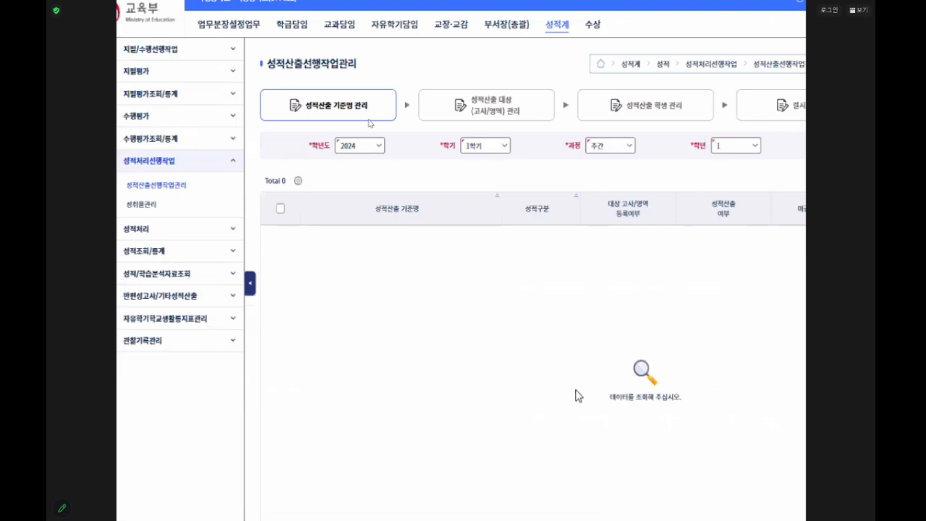
- Set the grade (학년) to 3 and retrieve the grade calculation criteria for 2024, 1학기, 주간
scroll(533, 382, "down", 1)
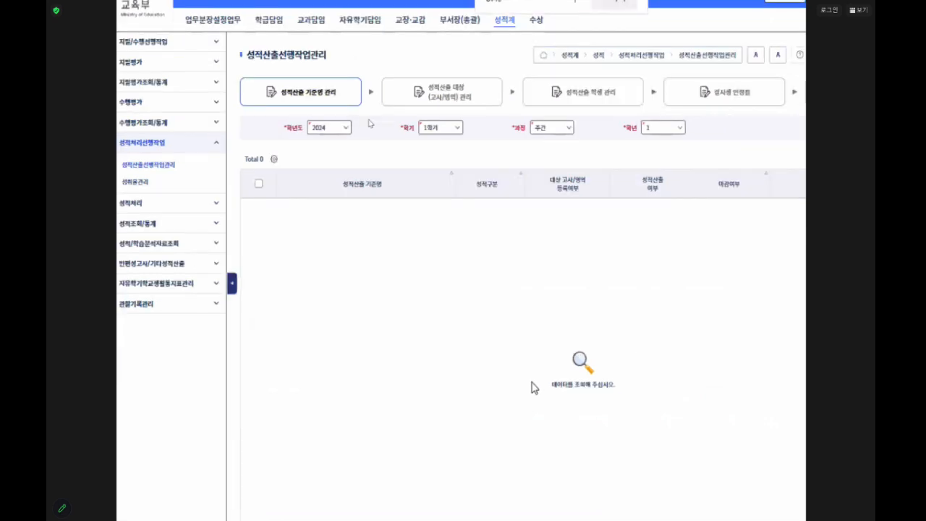
scroll(532, 383, "down", 1)
scroll(496, 322, "up", 1)
scroll(496, 321, "up", 1)
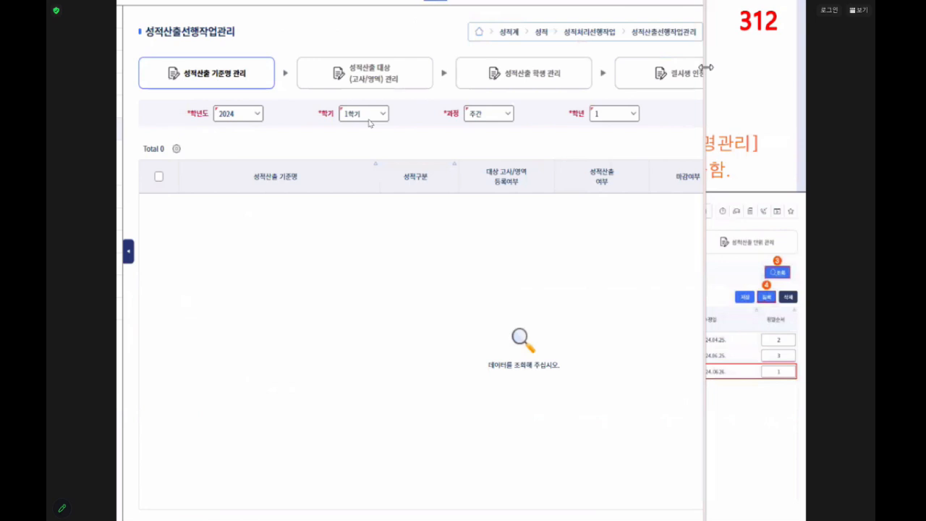
left_click_drag(707, 68, 814, 72)
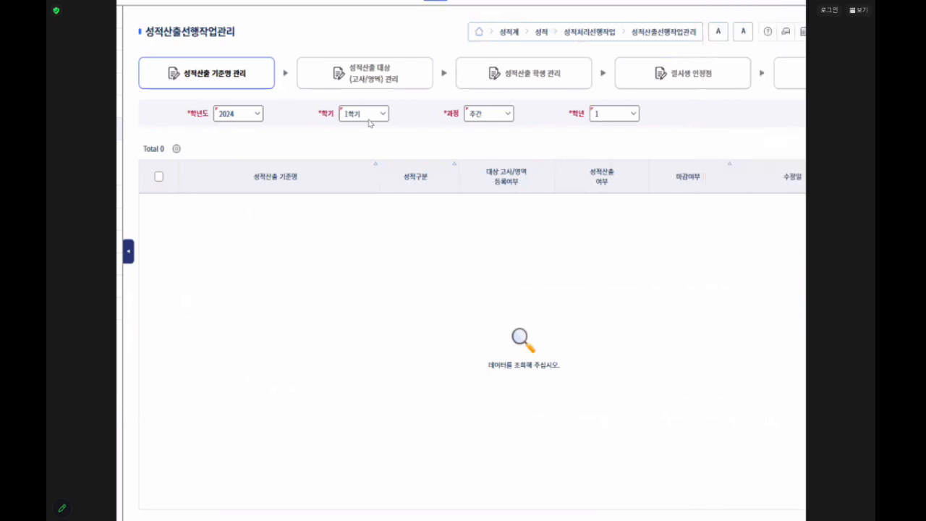
left_click(634, 116)
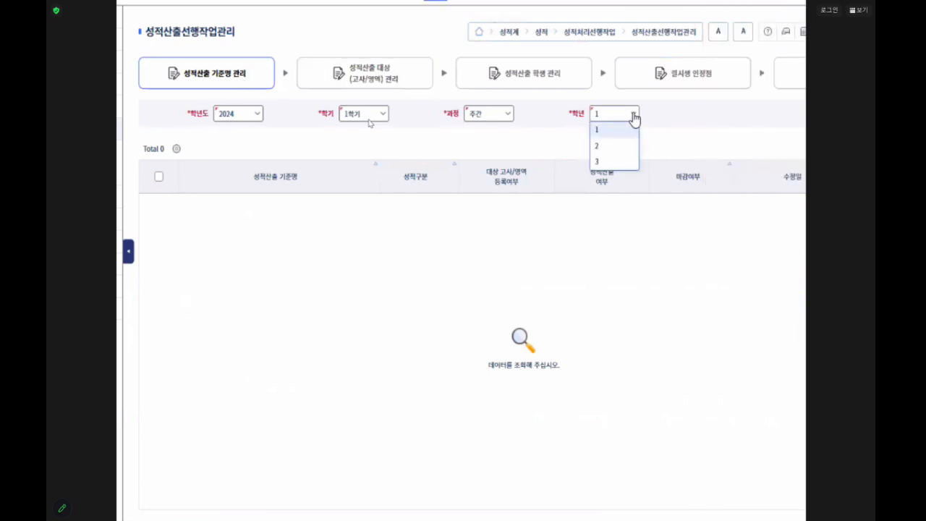
left_click(612, 162)
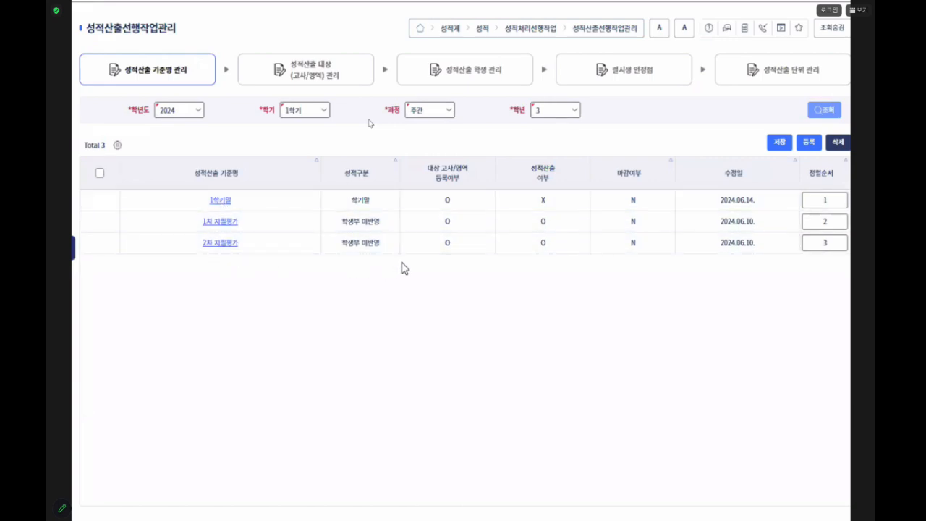
mouse_move(325, 184)
left_mouse_down()
mouse_move(337, 230)
mouse_move(400, 257)
left_mouse_up()
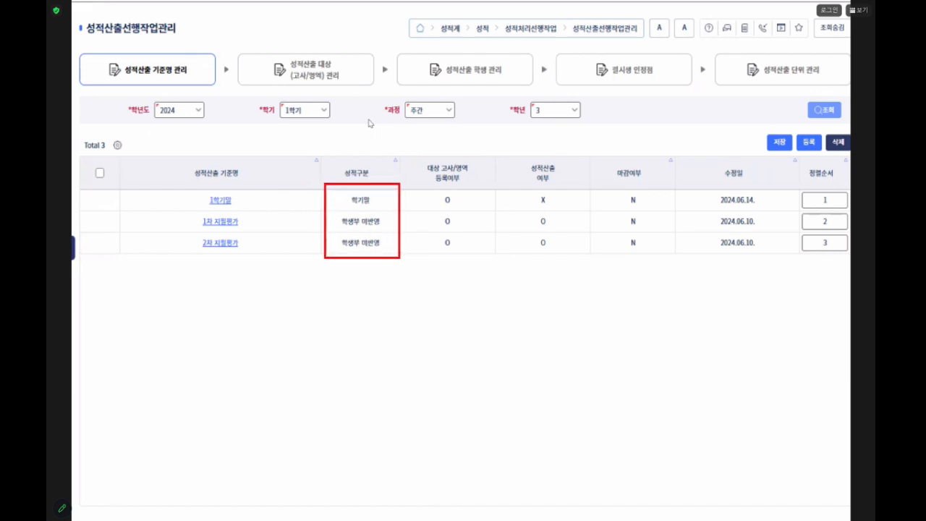
key("Escape")
- Try filling in a new calculation criterion with a 학기말 name and the 학기말 grade type, and close the form without saving
left_click(812, 146)
left_click(356, 250)
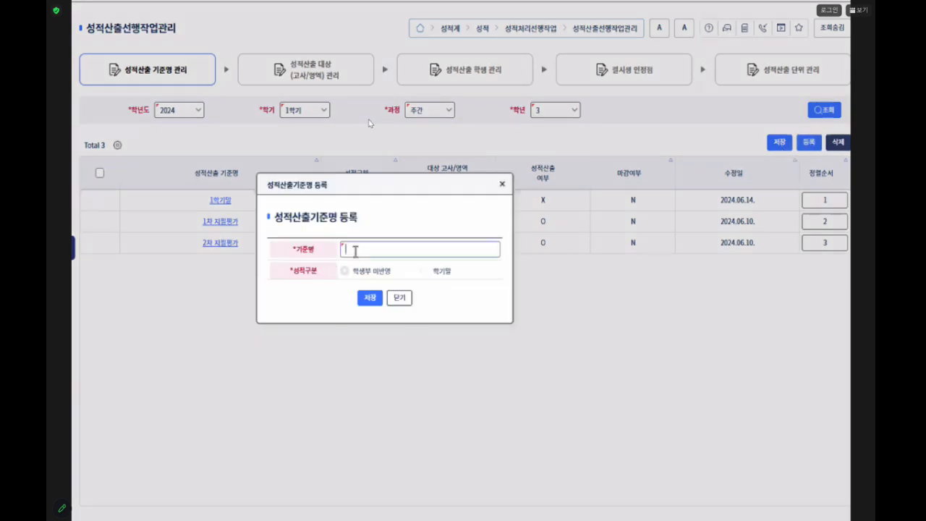
type("3ㄱgkrrlakf")
key("BackSpace")
key("BackSpace")
key("BackSpace")
key("BackSpace")
key("BackSpace")
key("BackSpace")
key("BackSpace")
type("krrlakf")
double_click(441, 275)
double_click(357, 274)
double_click(433, 275)
left_click(424, 274)
left_click(399, 297)
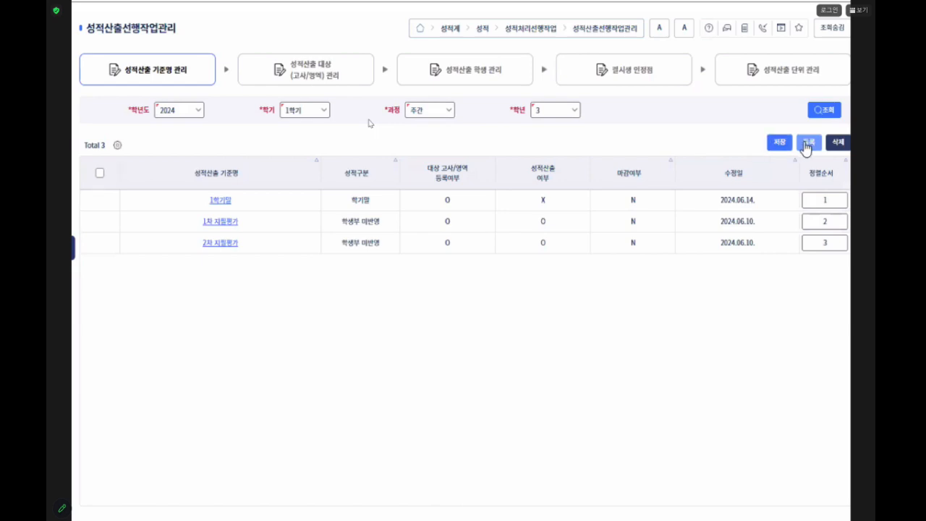
- Open the 1학기말 criterion to review its name and grade type, and close it without saving
left_click(218, 199)
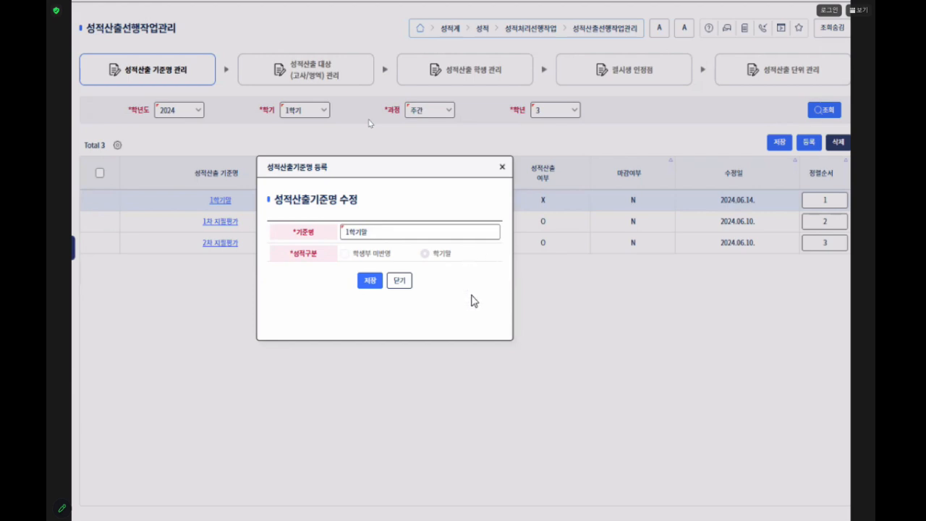
left_click(400, 282)
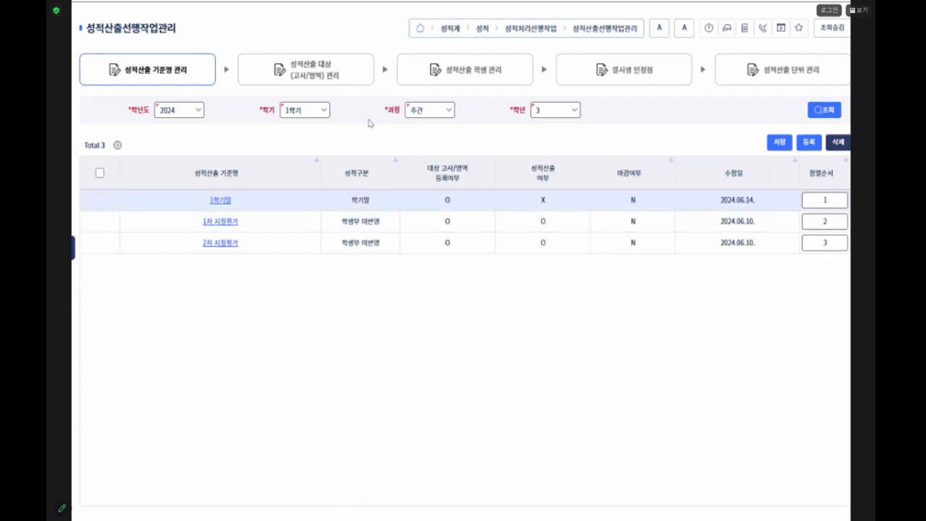
key("alt+Tab")
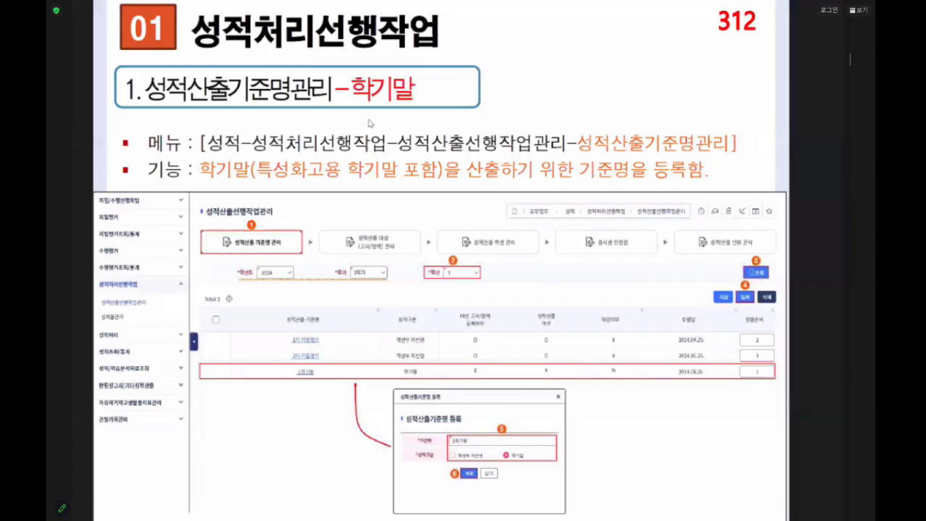
scroll(369, 123, "up", 1)
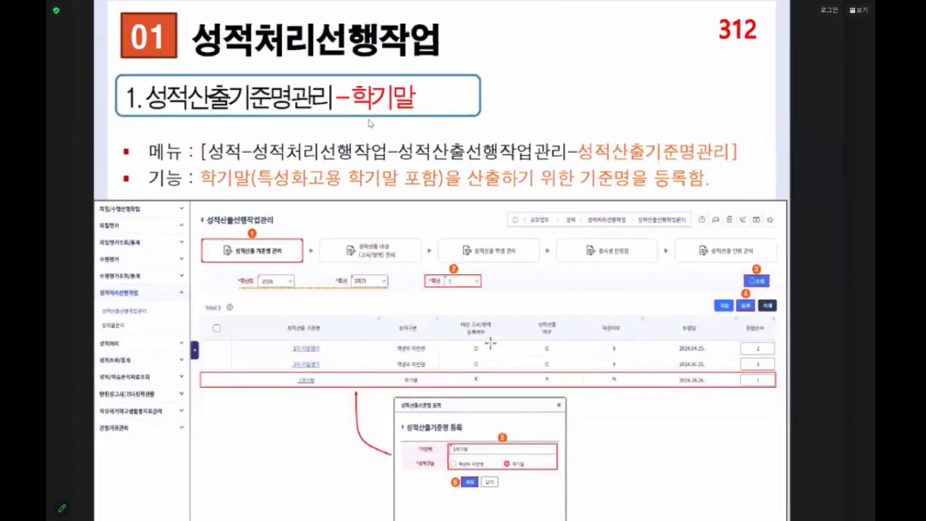
scroll(491, 343, "down", 1)
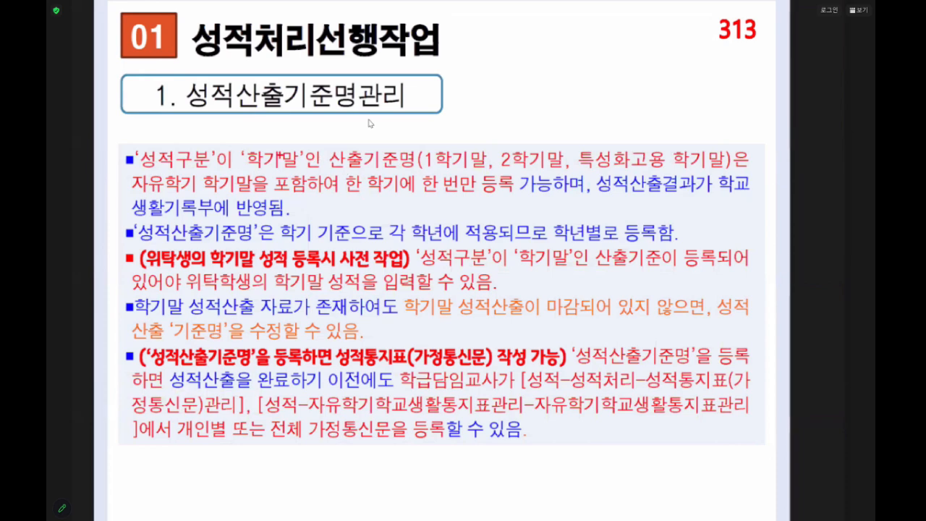
left_click_drag(236, 147, 372, 169)
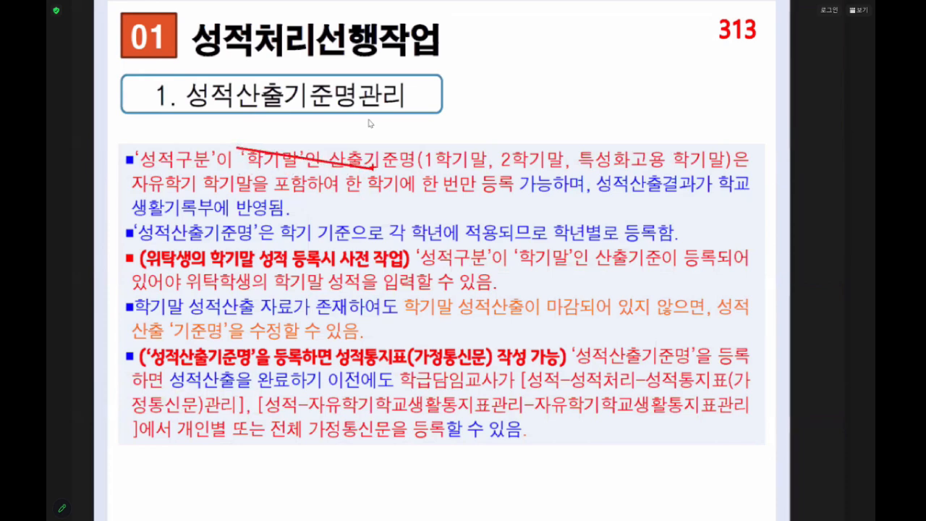
left_click_drag(234, 147, 421, 174)
left_click_drag(340, 172, 519, 200)
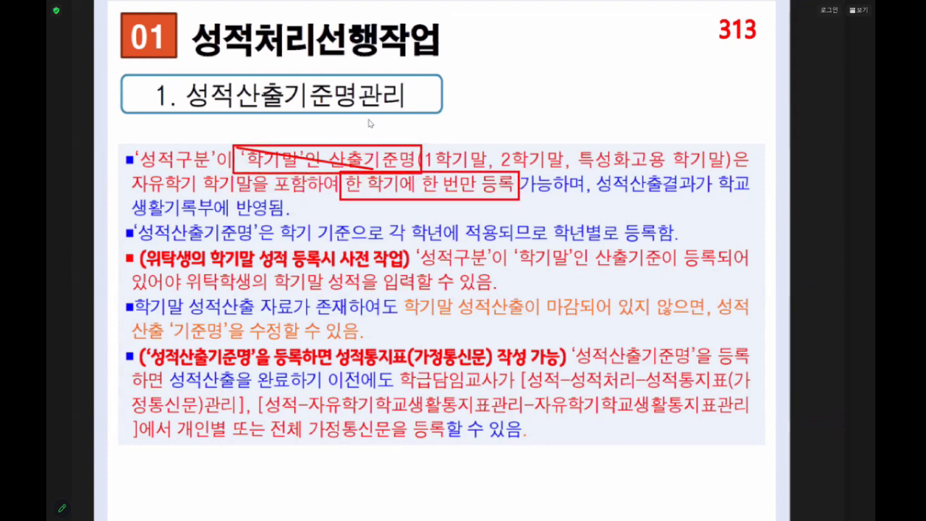
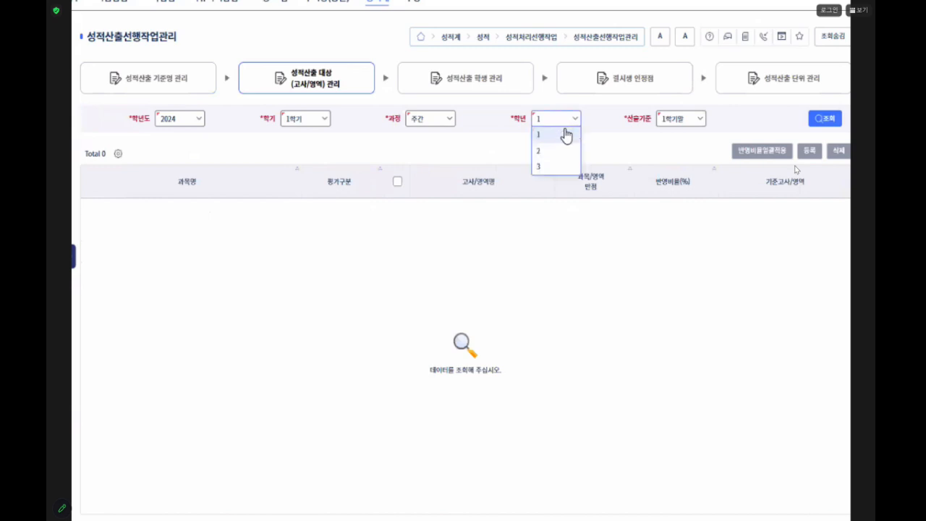
- Retrieve the grade 3 calculation targets for the 1학기말 criterion and open the exam/area (고사/영역) registration form
left_click(570, 168)
left_click(831, 118)
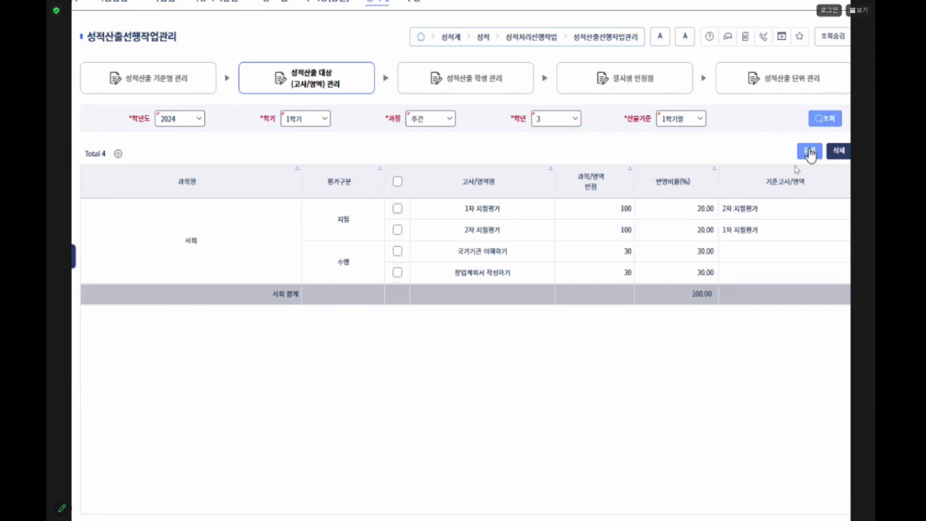
left_click(809, 152)
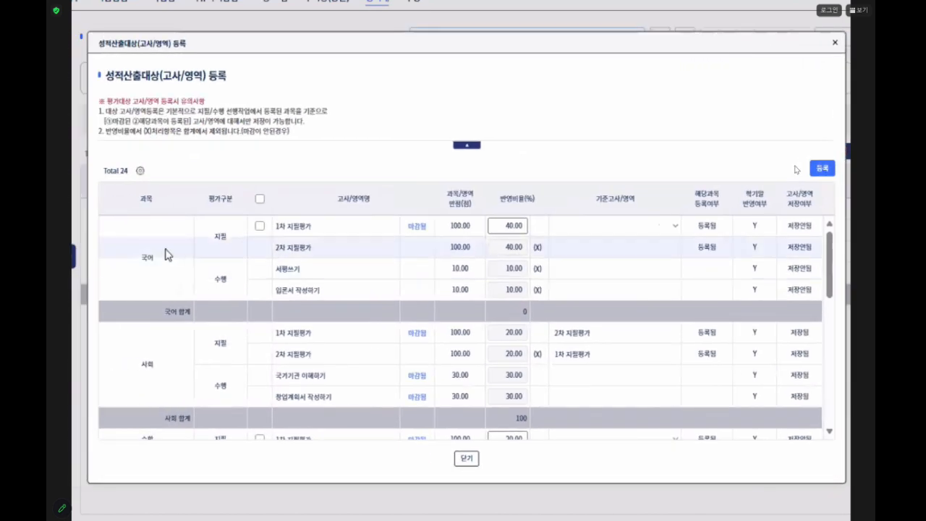
- Try selecting the 영어 exams and performance areas as calculation targets, and clear their selection again
scroll(160, 427, "down", 3)
scroll(162, 422, "down", 3)
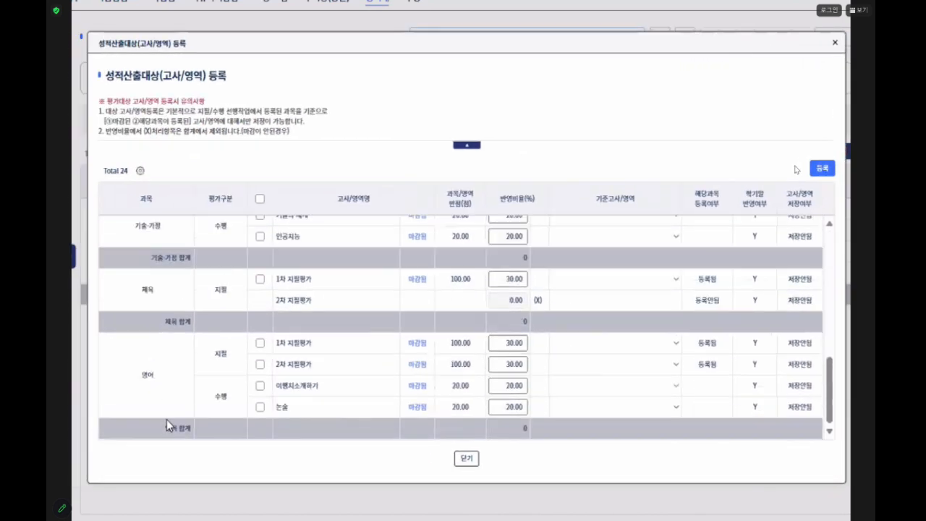
left_click(260, 344)
left_click(260, 365)
left_click(260, 385)
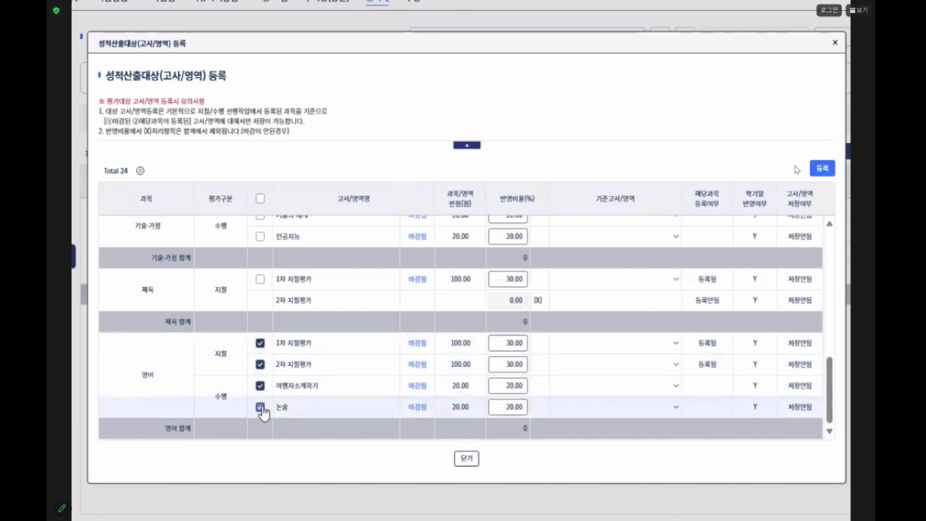
left_click(260, 386)
left_click(259, 365)
left_click(260, 344)
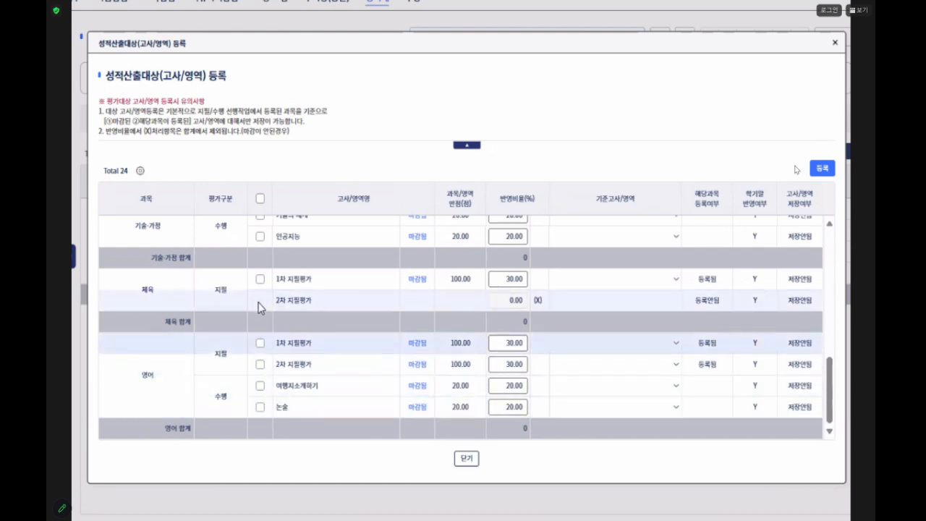
- Review the subjects' exam and area rows and mark 수학's 1차 지필평가 as a calculation target
scroll(423, 269, "up", 2)
scroll(424, 282, "up", 3)
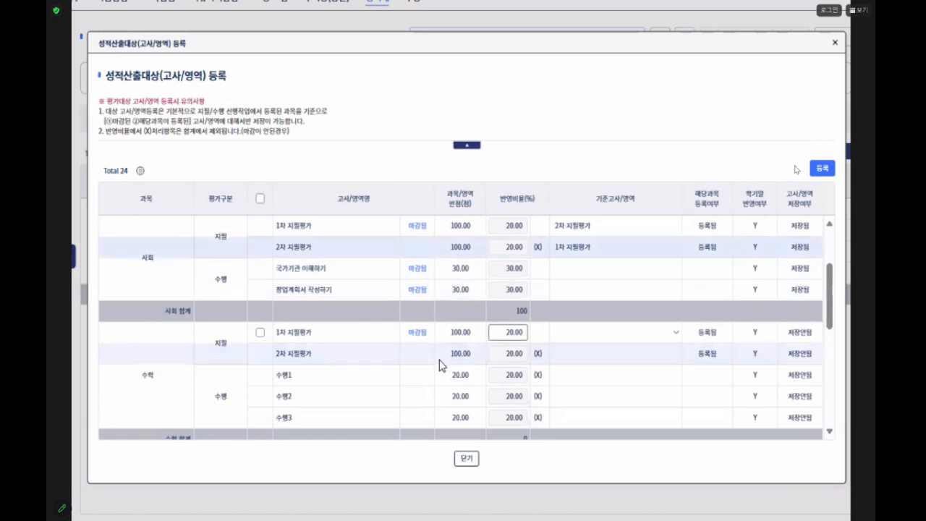
scroll(438, 362, "down", 2)
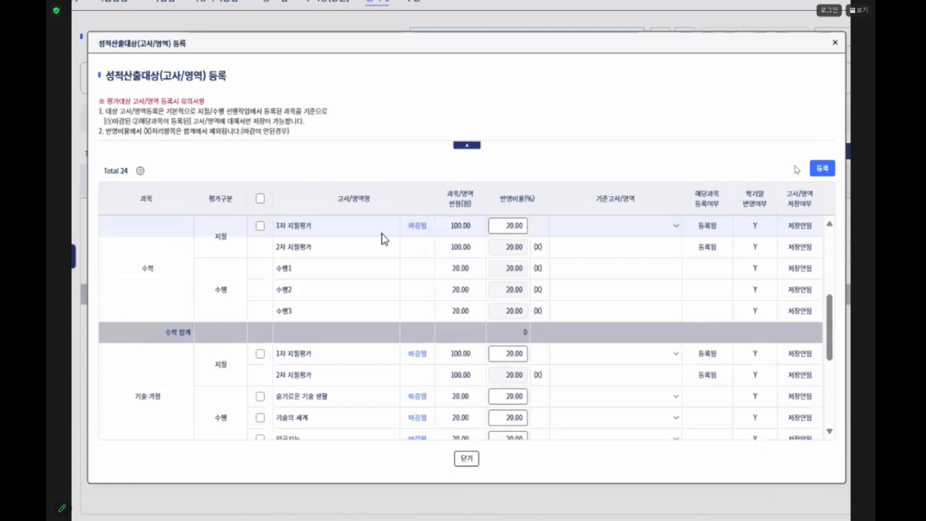
left_click(260, 226)
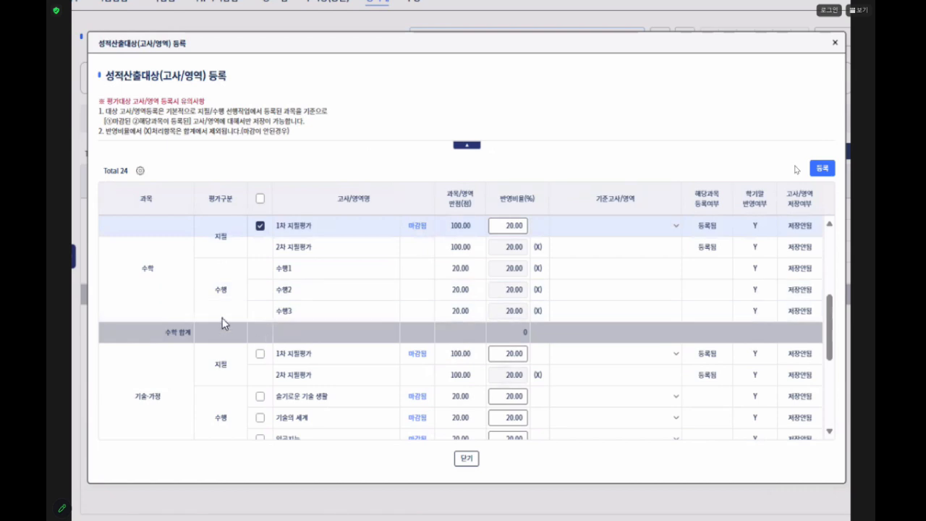
scroll(247, 281, "up", 3)
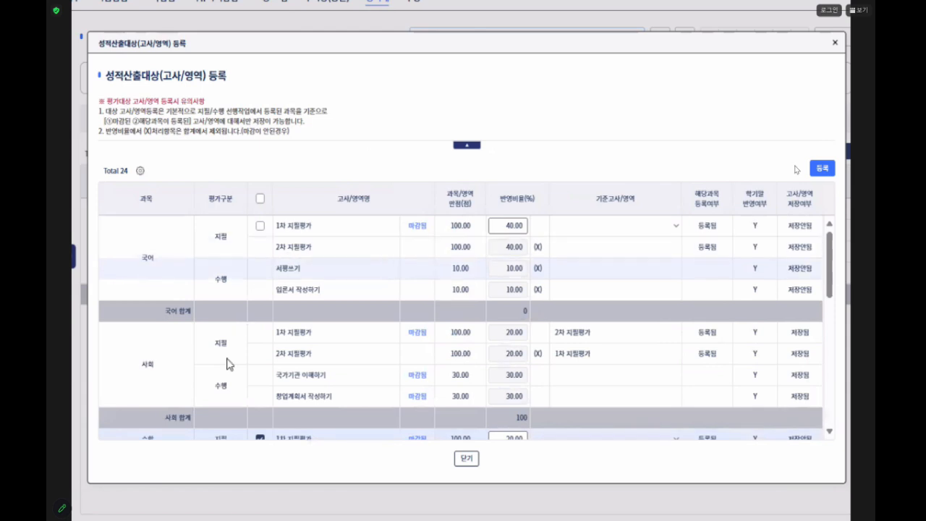
- Mark 기술·가정's 1차 지필평가, 슬기로운 기술 생활, 기술의 세계 and 인공지능 as targets, and close the form without registering
scroll(227, 341, "down", 3)
scroll(356, 377, "down", 2)
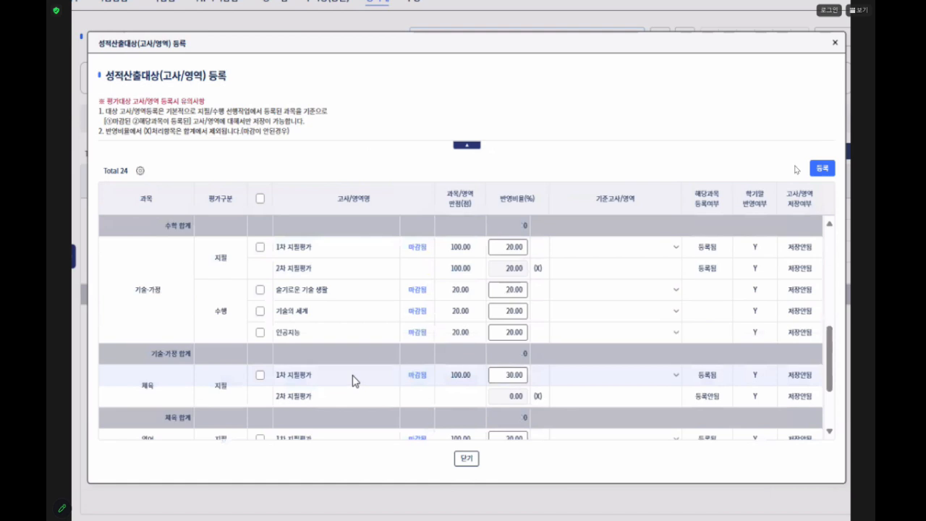
left_click(259, 246)
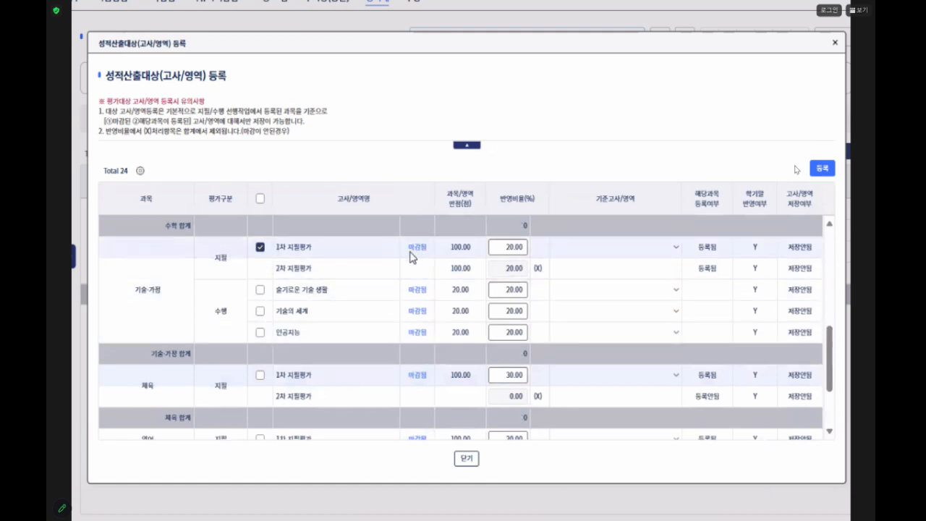
left_click(260, 292)
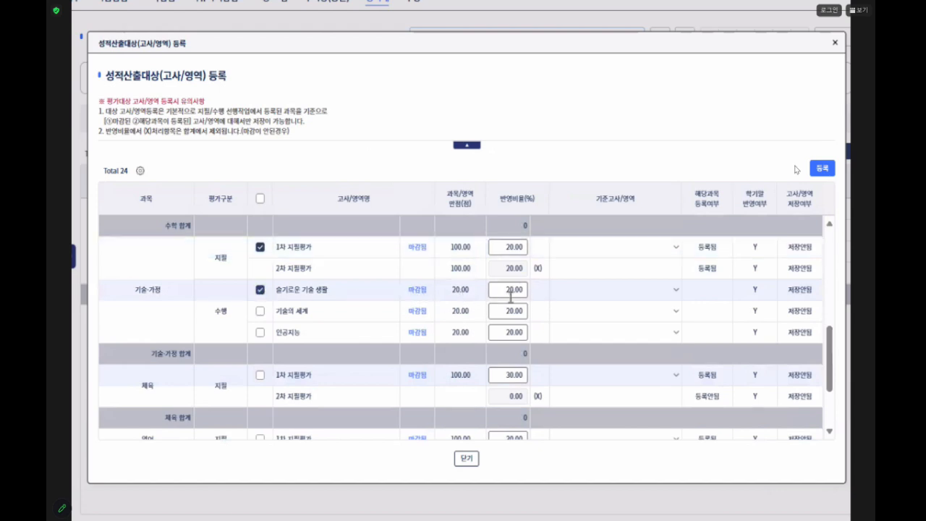
left_click(261, 312)
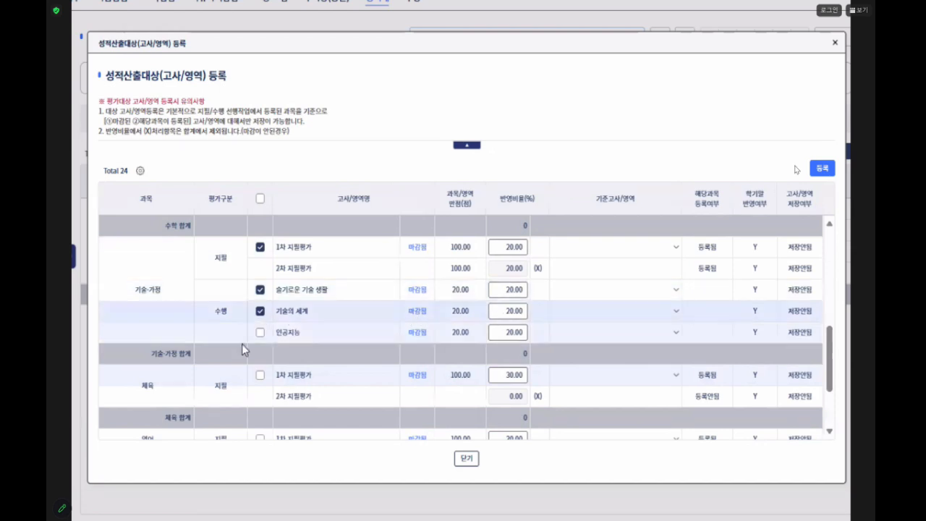
left_click(261, 334)
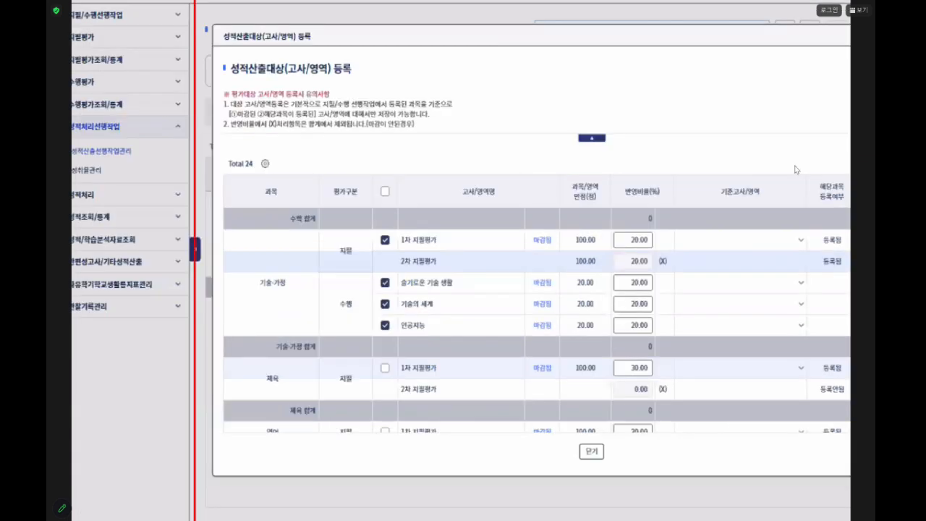
key("Escape")
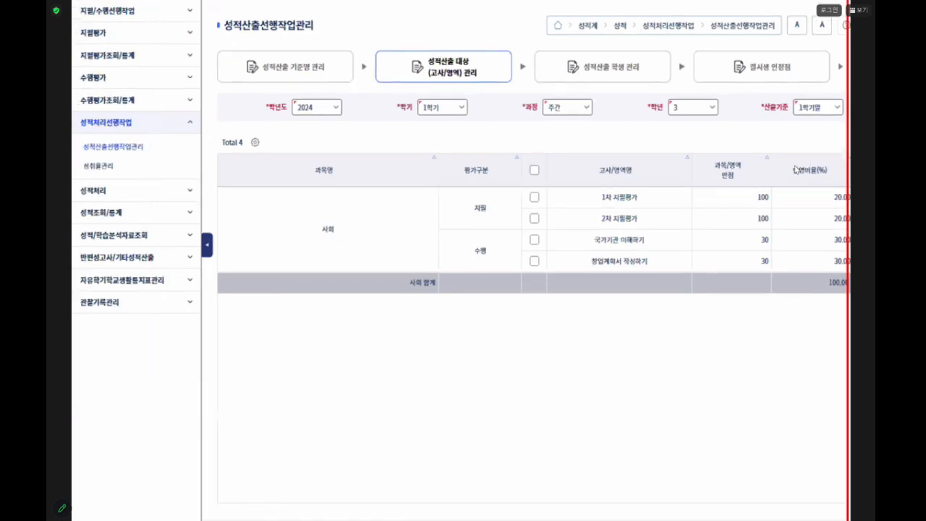
- Go to 지필평가 마감관리 and look up the grade 3 closing status for the 2차 지필평가
left_click(127, 31)
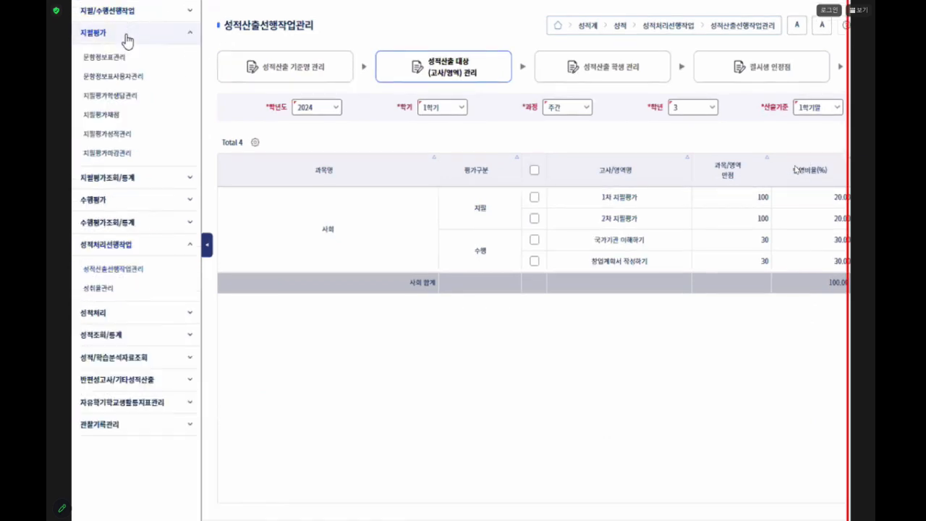
left_click(114, 157)
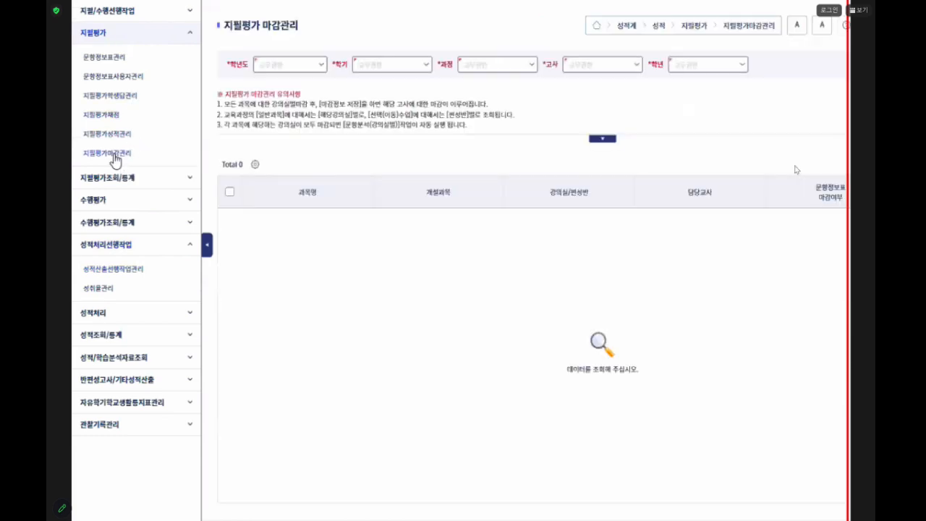
left_click(675, 68)
left_click(673, 96)
left_click(799, 68)
left_click(798, 111)
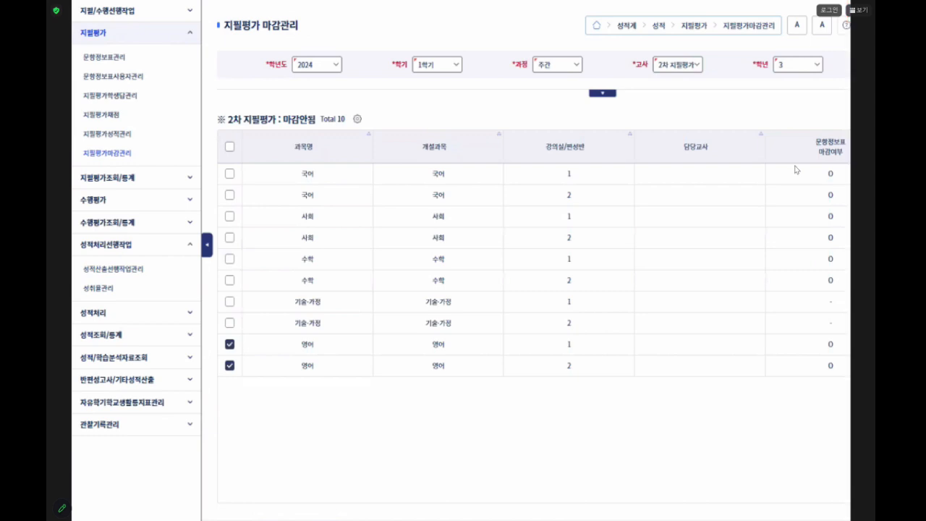
- Go to 지필평가 성적관리 and look up the grade 3 기술·가정 scores of the 1차 지필평가 for 강의실 1
left_click(128, 140)
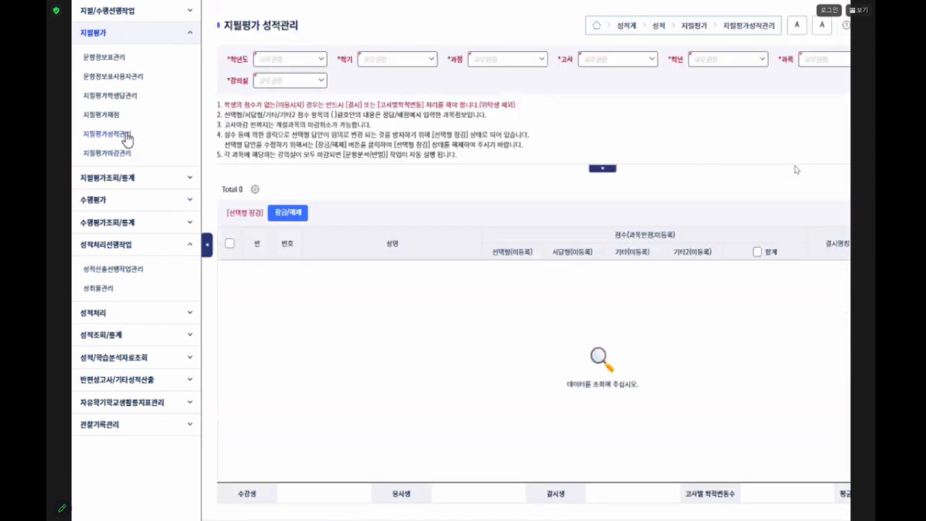
left_click(818, 69)
left_click(821, 118)
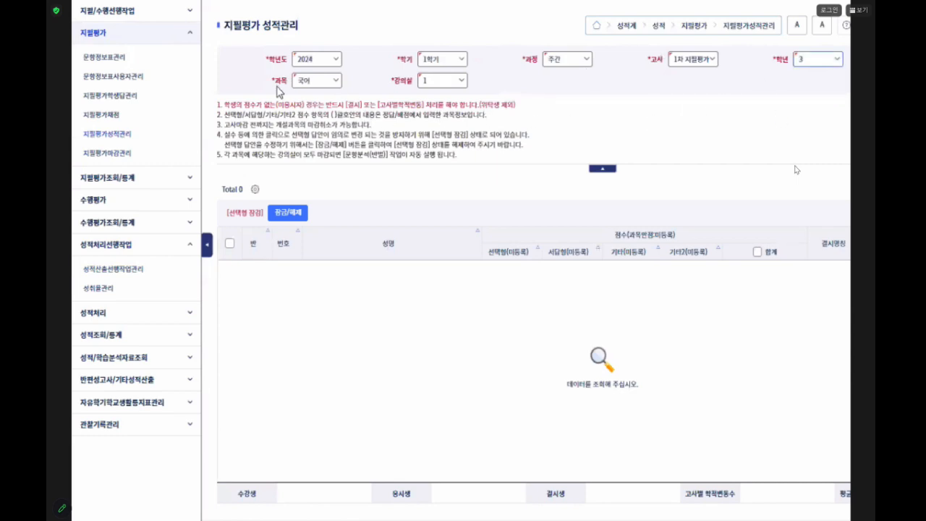
left_click(311, 81)
left_click(321, 148)
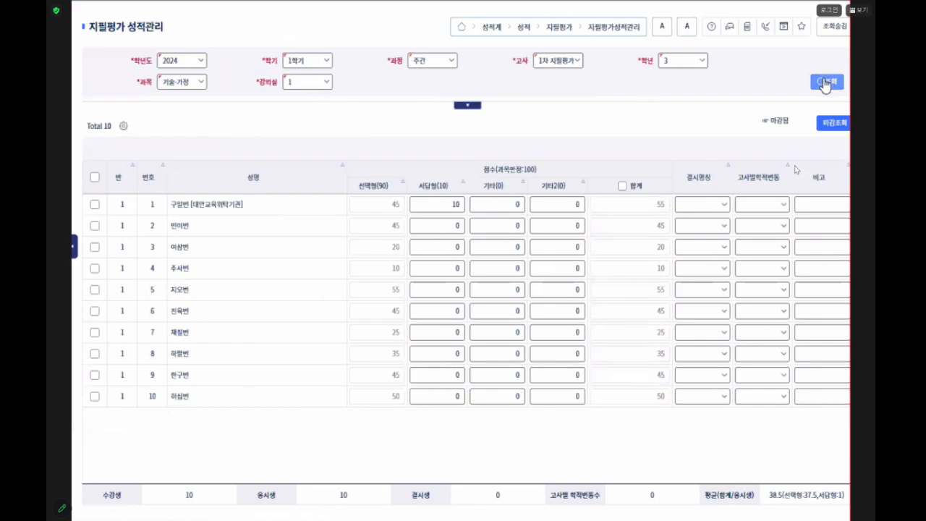
- Retrieve the grade 3 기술·가정 scores for 강의실 1 with the exam set to 2차 지필평가
left_click(564, 63)
left_click(562, 92)
left_click(683, 63)
left_click(672, 113)
left_click(182, 87)
left_click(182, 146)
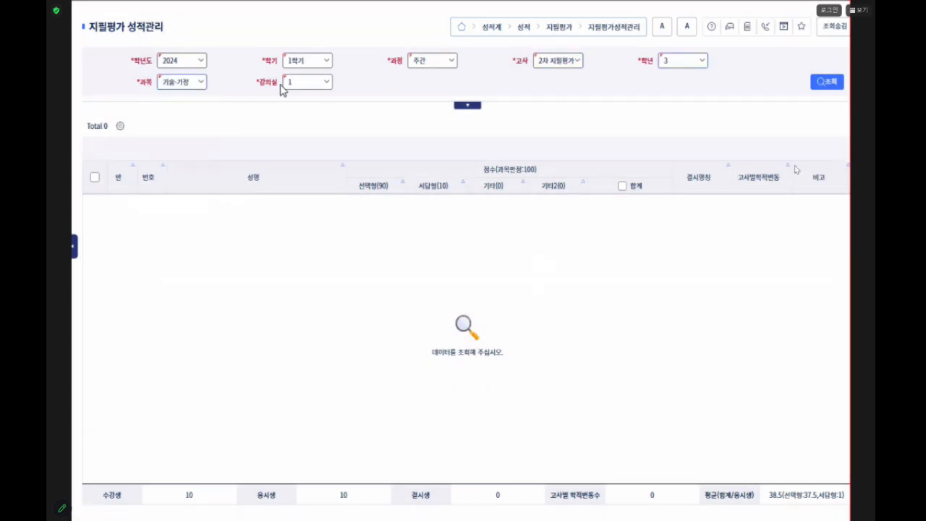
left_click(826, 83)
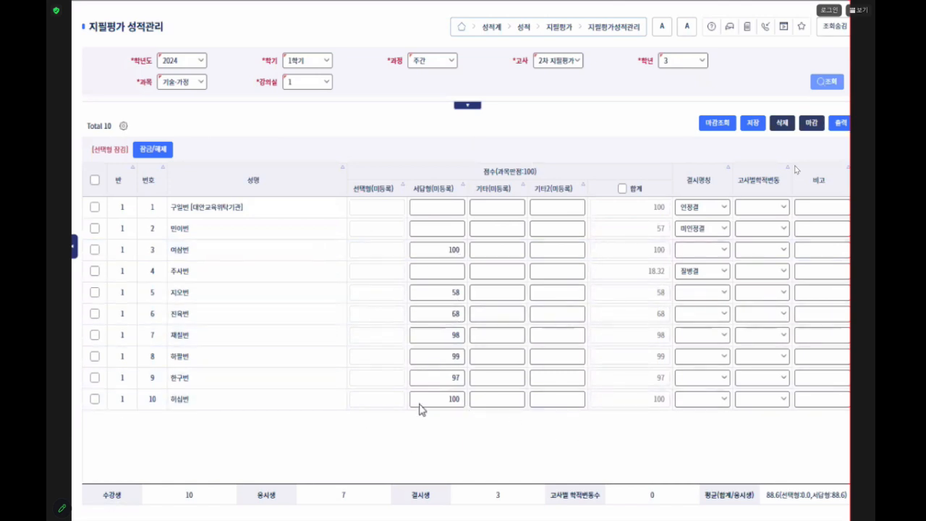
- Save and then close (마감) the 2차 지필평가 scores of 기술·가정 강의실 1
left_click(754, 127)
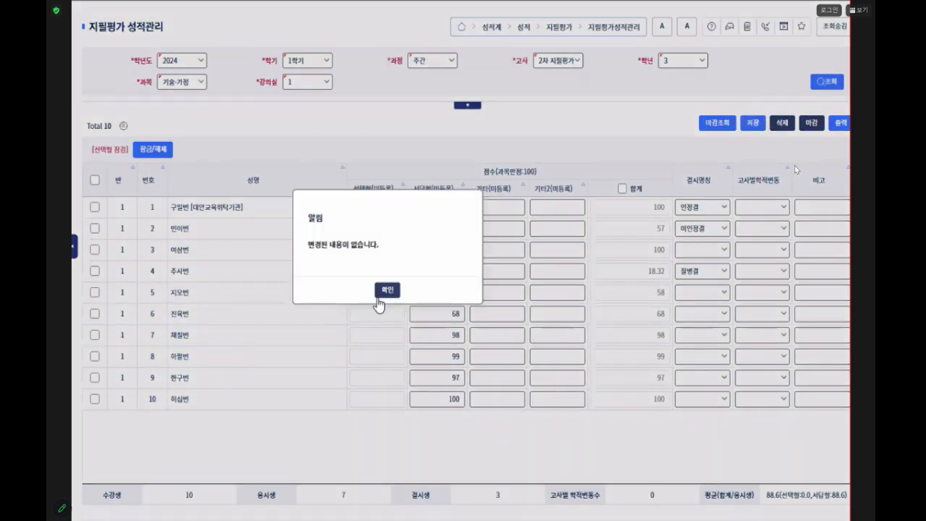
left_click(385, 288)
left_click(810, 125)
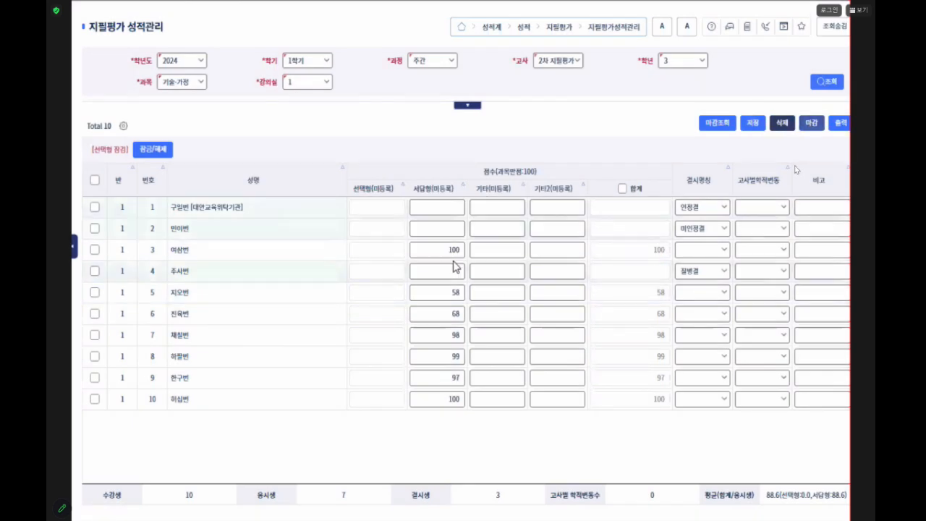
left_click(378, 290)
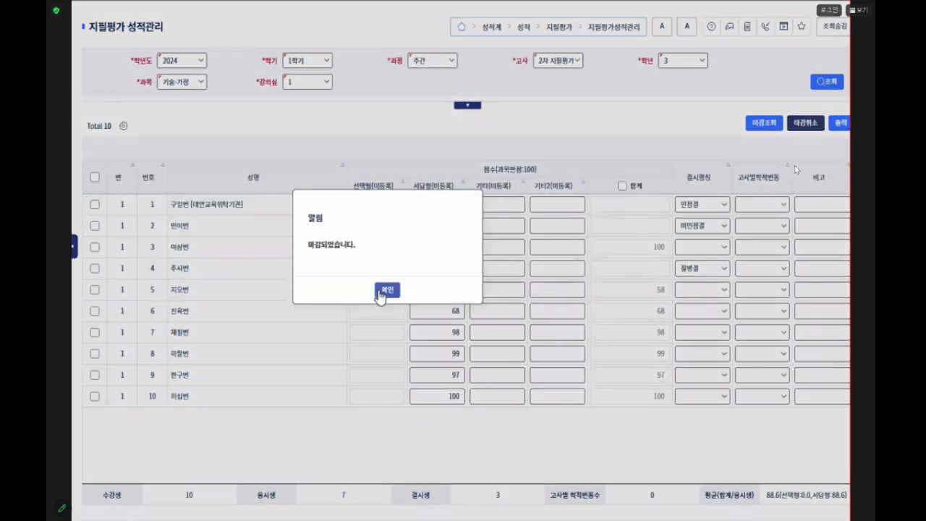
left_click(380, 290)
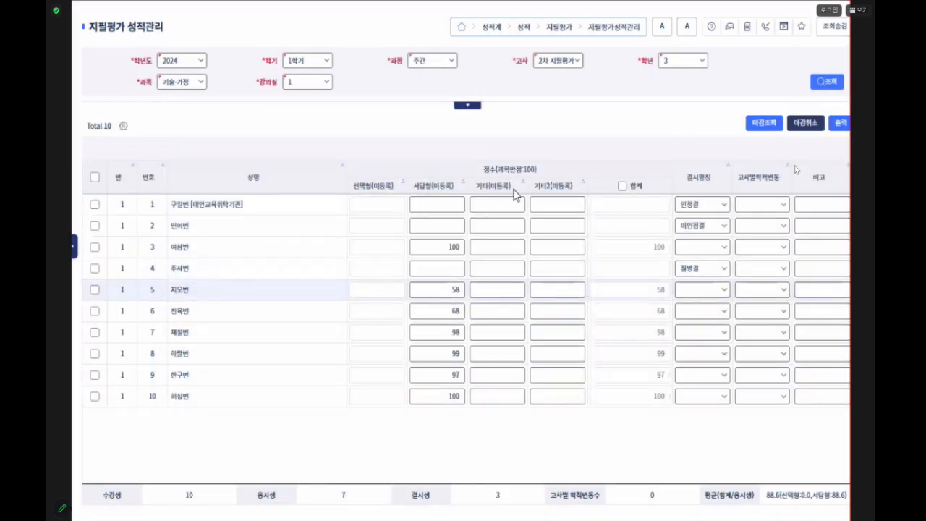
- Retrieve the 기술·가정 scores for 강의실 2 and close (마감) them
left_click(305, 83)
left_click(306, 117)
left_click(829, 82)
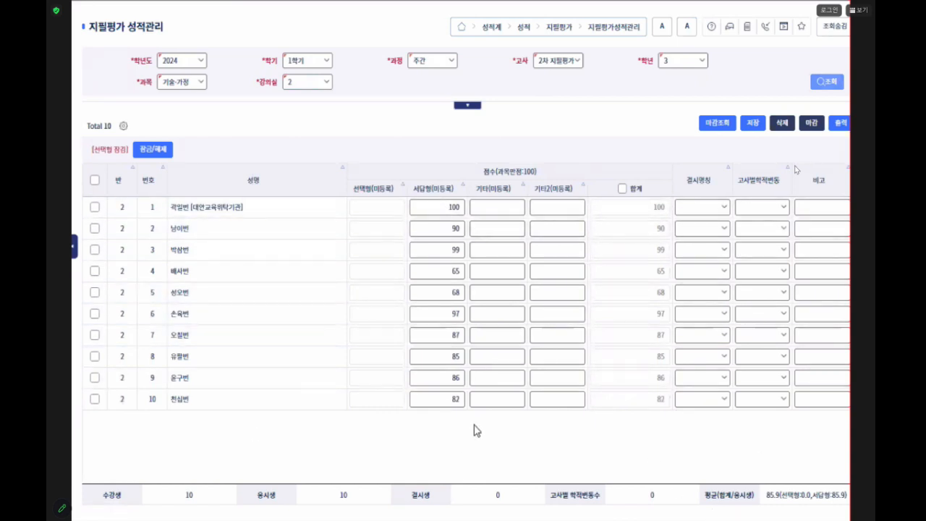
left_click(802, 134)
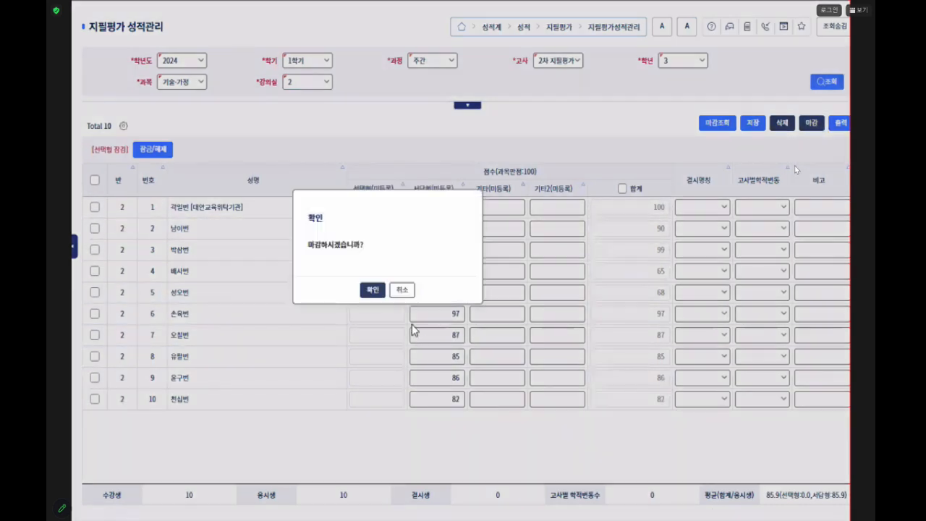
left_click(374, 291)
left_click(378, 293)
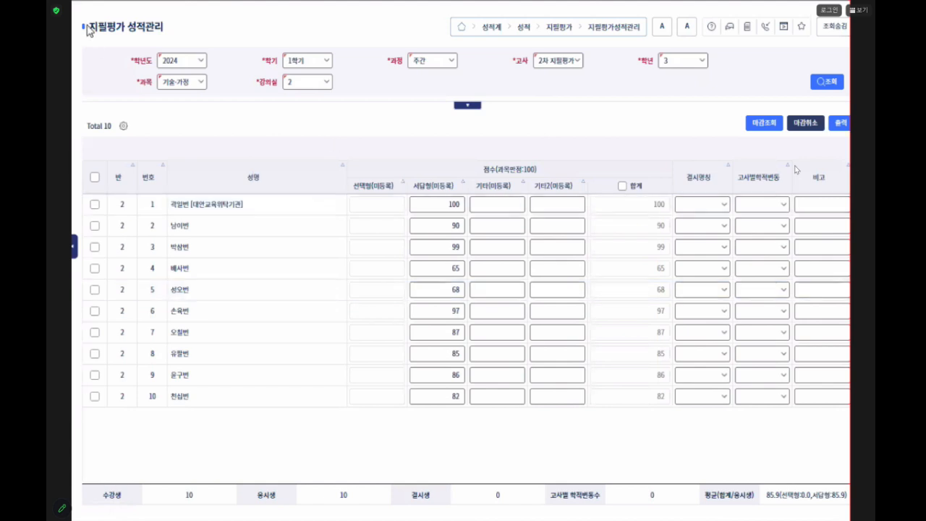
- Return to 지필평가 마감관리 and retrieve the grade 3 closing list for the 2차 지필평가
left_click(197, 3)
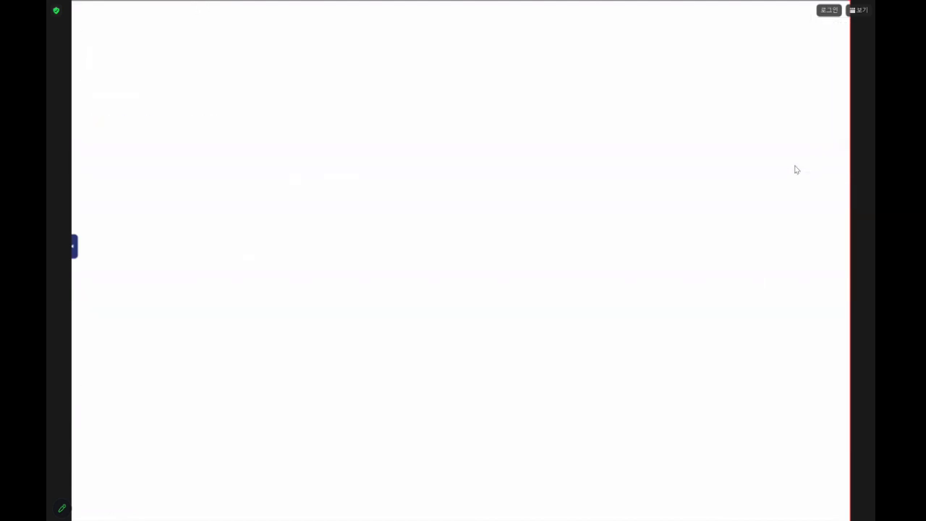
left_click(557, 68)
left_click(547, 99)
left_click(676, 67)
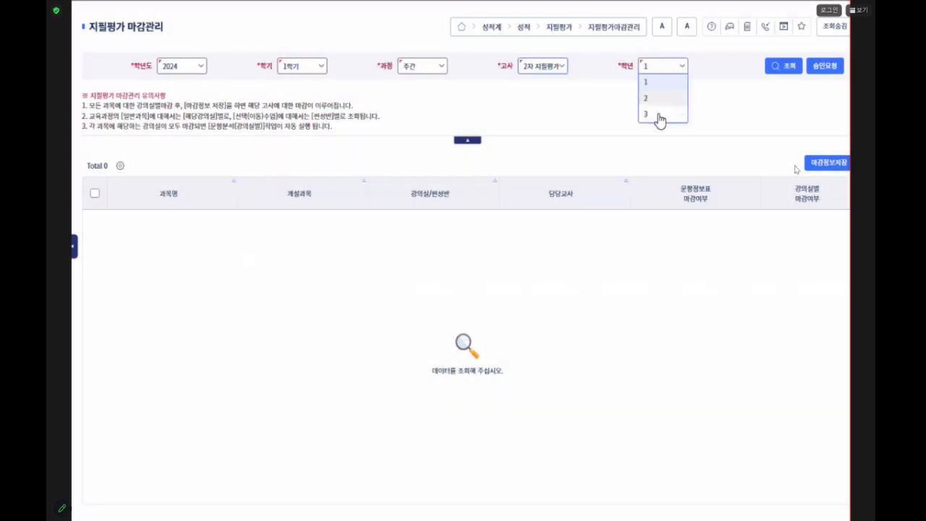
left_click(656, 114)
left_click(781, 66)
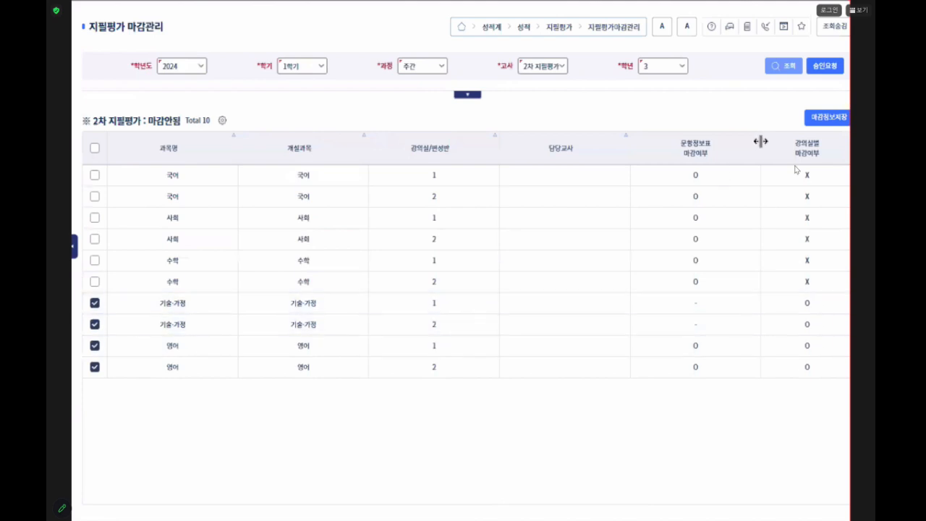
- Save the closing information (마감정보저장) of the 2차 지필평가 for the selected 기술·가정 and 영어 classes
left_click(829, 118)
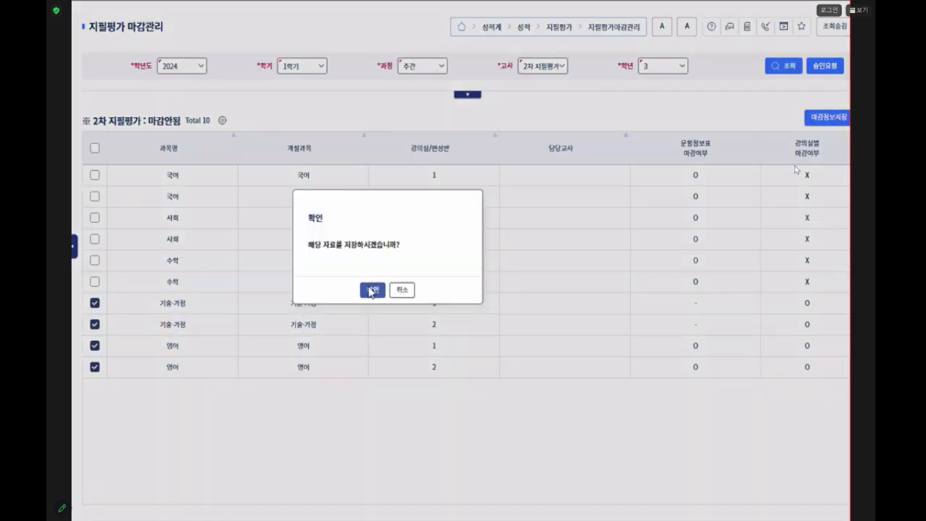
left_click(371, 291)
left_click(386, 290)
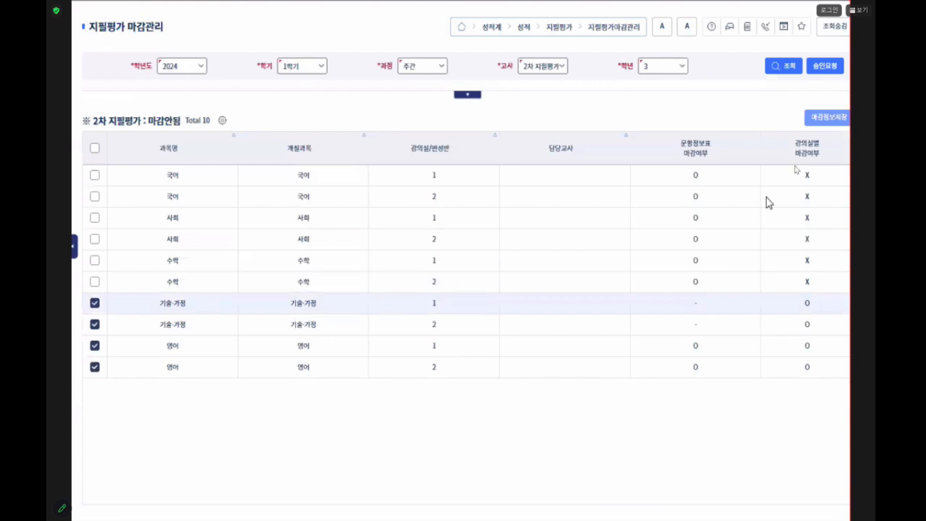
- Refresh the grade 3 closing list of the 2차 지필평가 and check its overall closing status
left_click(790, 70)
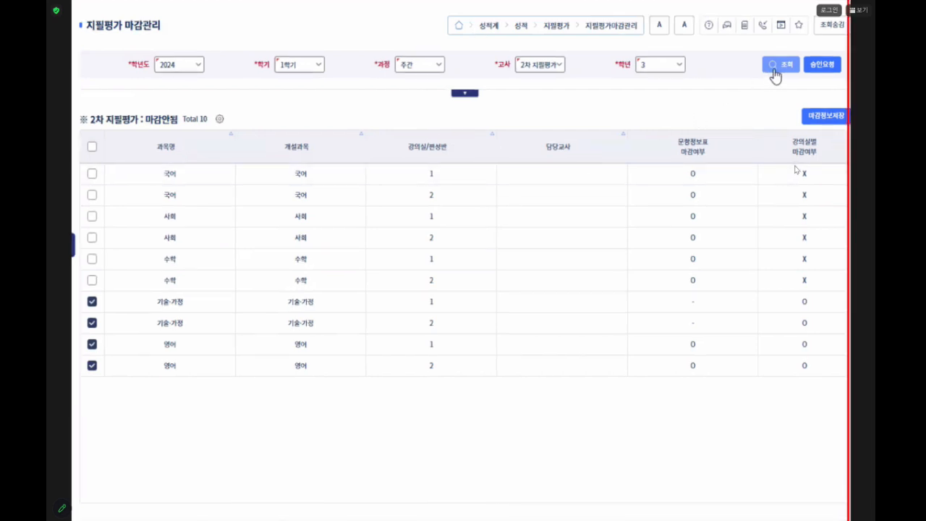
left_click(786, 69)
mouse_move(87, 109)
left_mouse_down()
mouse_move(178, 137)
mouse_move(187, 109)
left_mouse_up()
left_click_drag(86, 104, 181, 135)
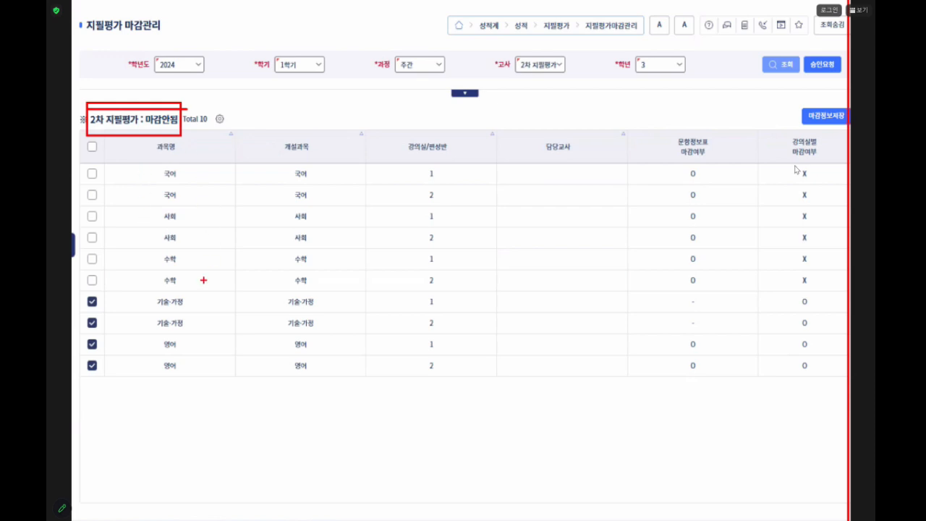
mouse_move(149, 293)
left_mouse_down()
mouse_move(150, 302)
mouse_move(255, 334)
mouse_move(333, 315)
mouse_move(197, 286)
mouse_move(147, 290)
left_mouse_up()
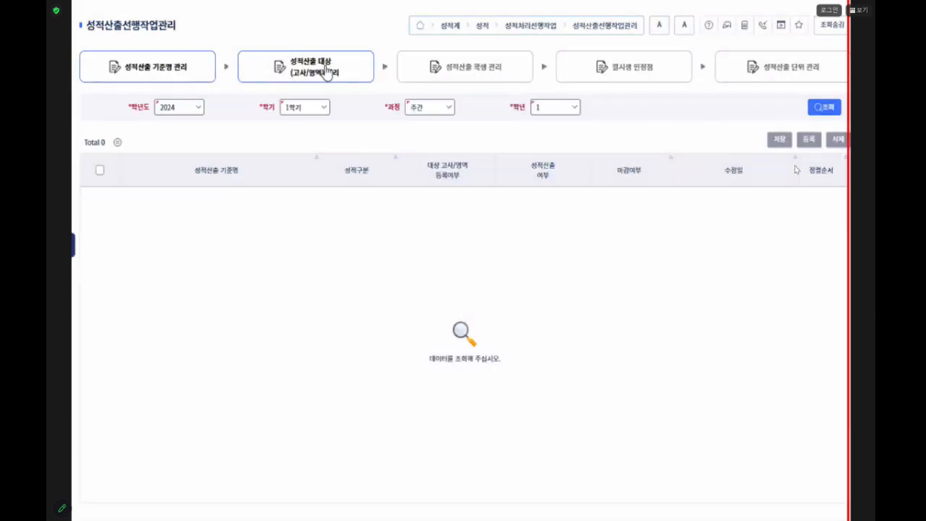
- Go to 성적산출 대상(고사/영역) 관리 and retrieve the grade 3 targets for the 1학기말 calculation basis
left_click(316, 79)
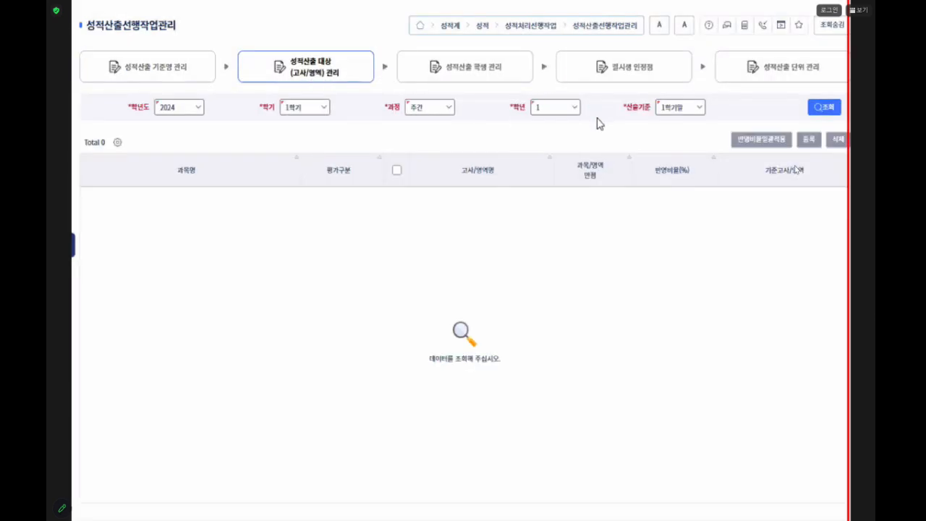
left_click(573, 110)
left_click(552, 166)
left_click(688, 110)
left_click(828, 108)
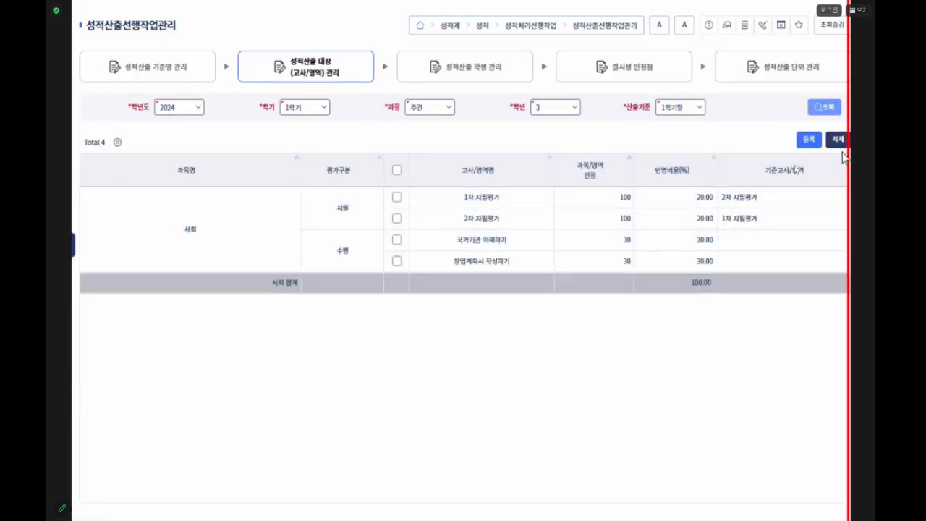
- Open the 성적산출대상(고사/영역) 등록 form and select both 지필평가 exams and all three 수행 areas of 기술·가정
left_click(809, 139)
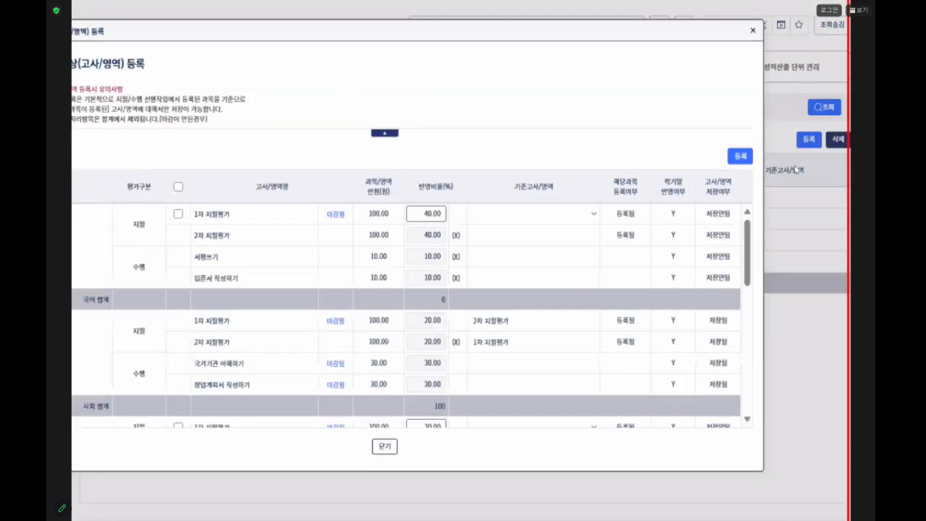
left_click_drag(417, 22, 516, 16)
scroll(455, 276, "down", 3)
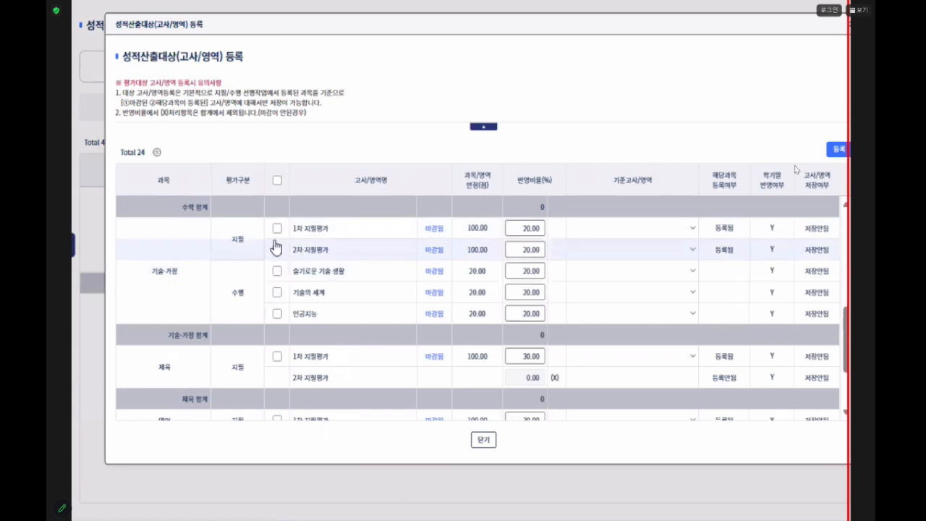
left_click(277, 228)
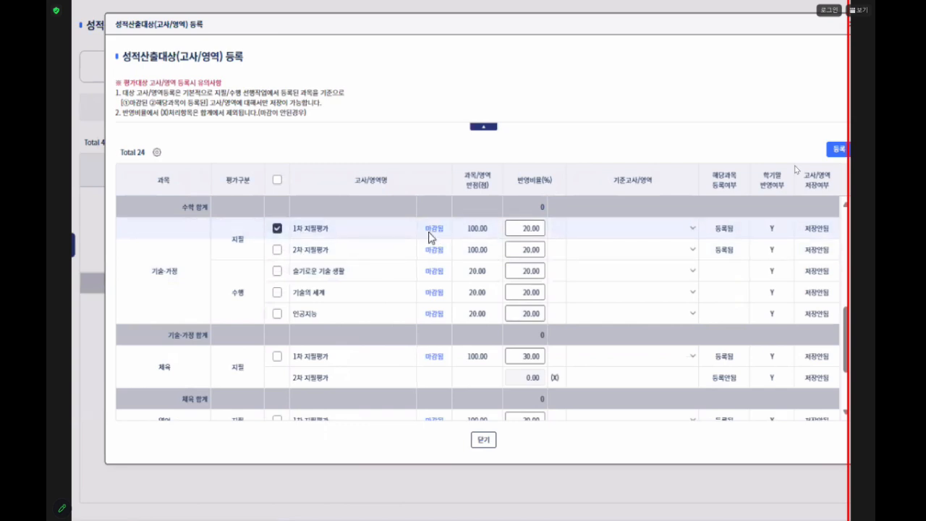
left_click(277, 250)
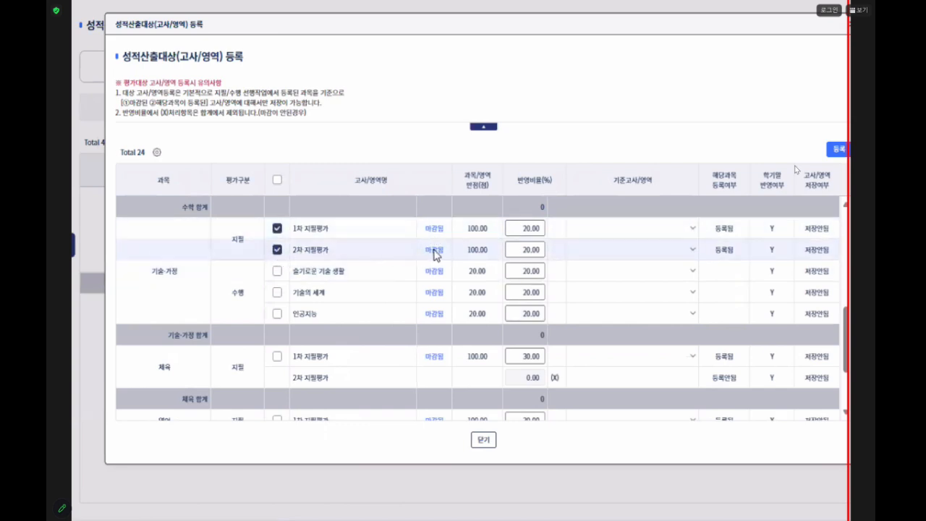
left_click(277, 271)
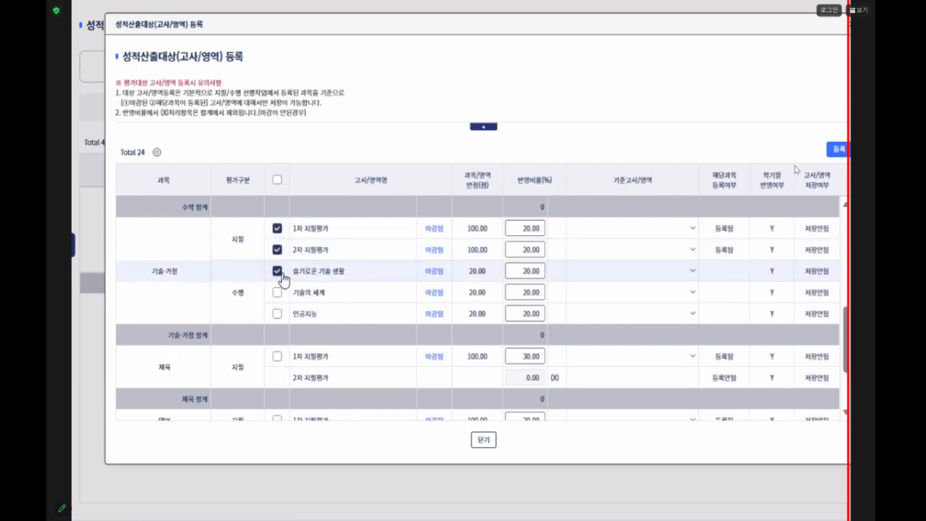
left_click(277, 293)
left_click(277, 314)
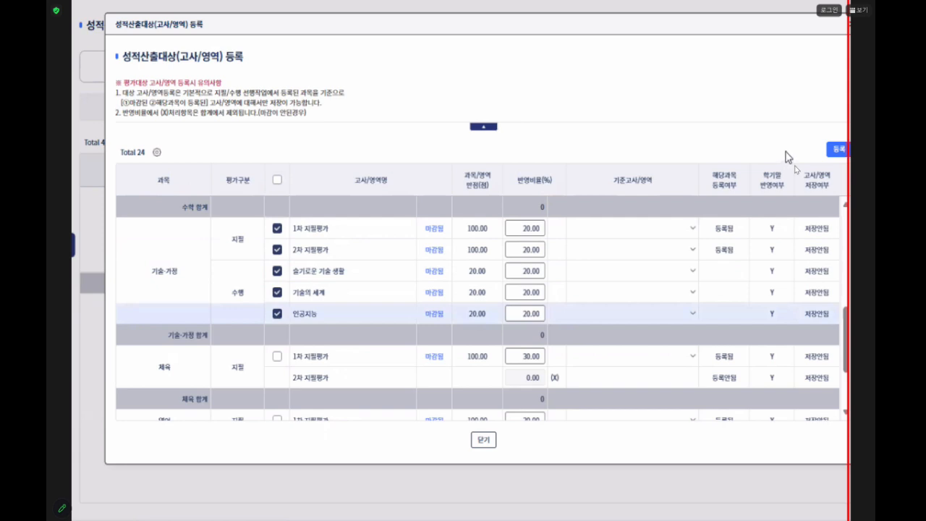
- Cross-assign the 기준고사 of 기술·가정: 2차 지필평가 for the 1차 지필평가, and 1차 지필평가 for the 2차 지필평가
left_click(693, 232)
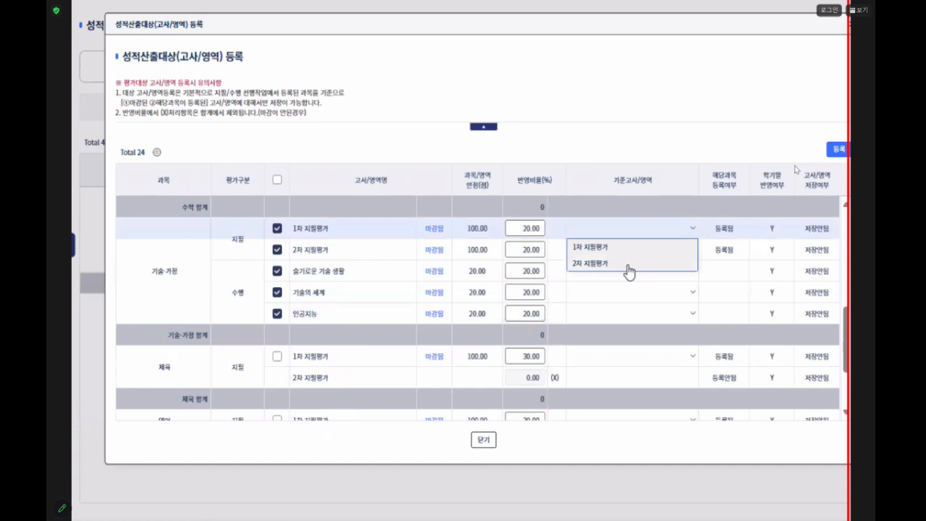
left_click(627, 264)
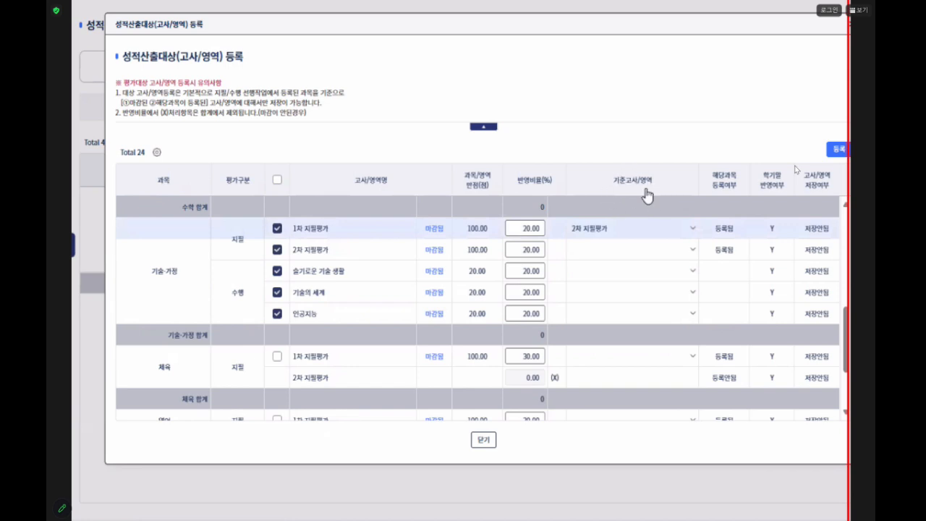
left_click(692, 249)
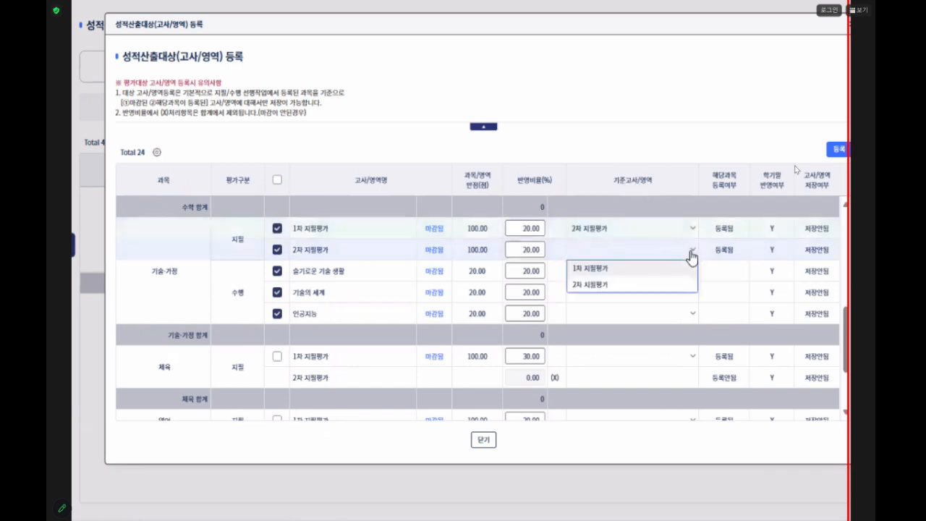
left_click(626, 270)
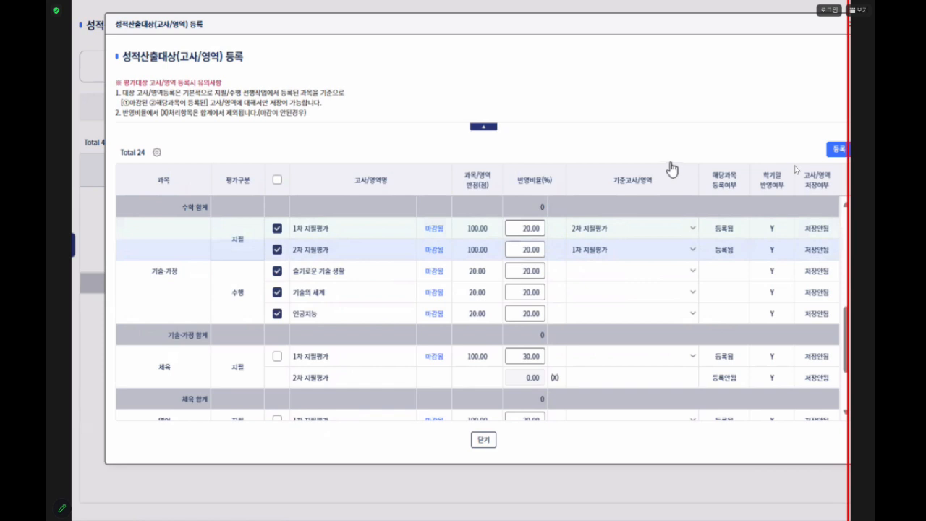
- Review the 기준고사/영역 options offered for 기술·가정's 1차 지필평가 and its 기술의 세계 area
left_click(691, 235)
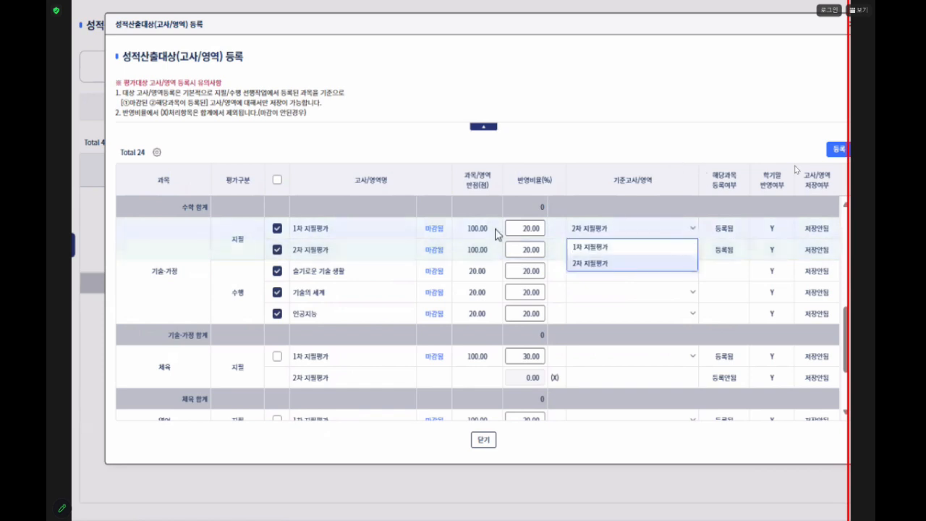
left_click(617, 268)
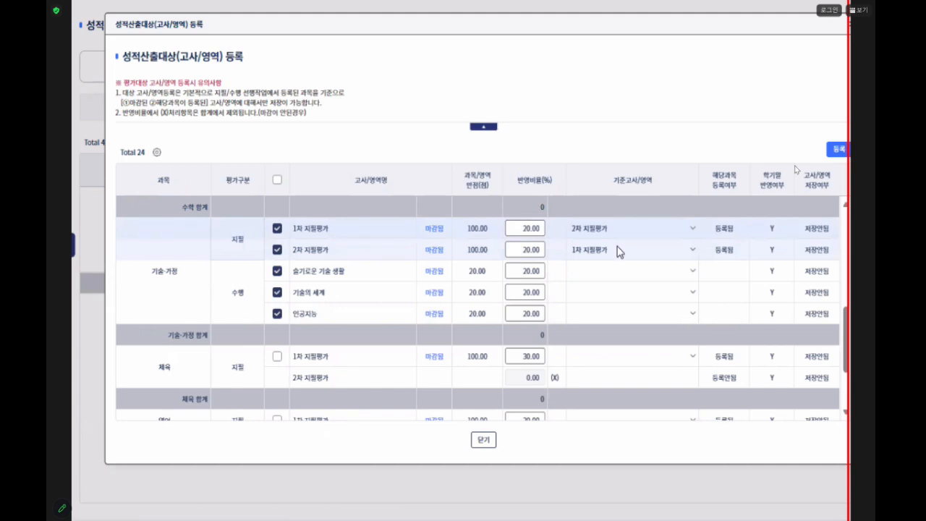
left_click(692, 230)
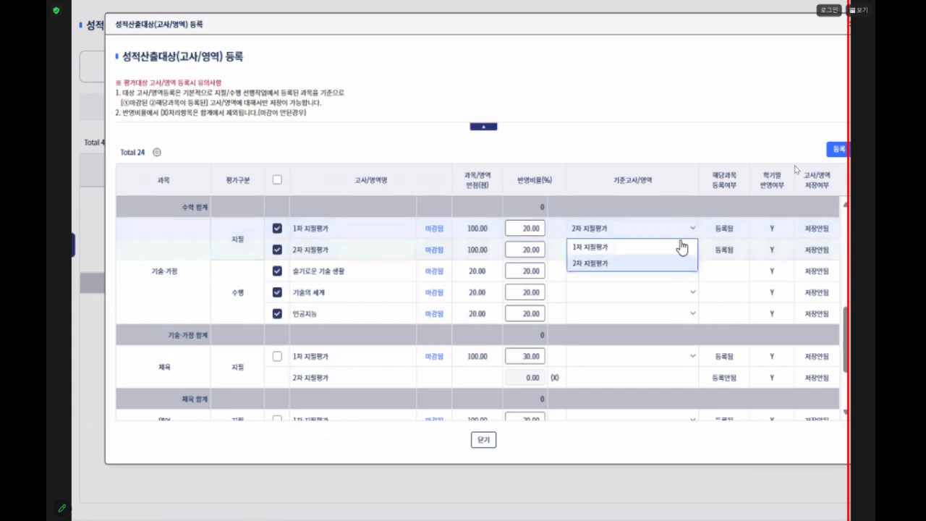
left_click(632, 299)
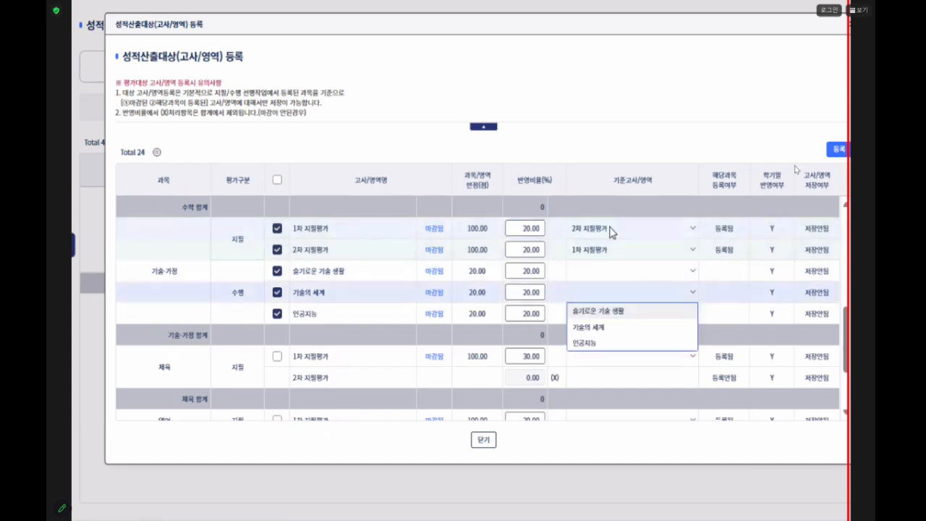
left_click(656, 230)
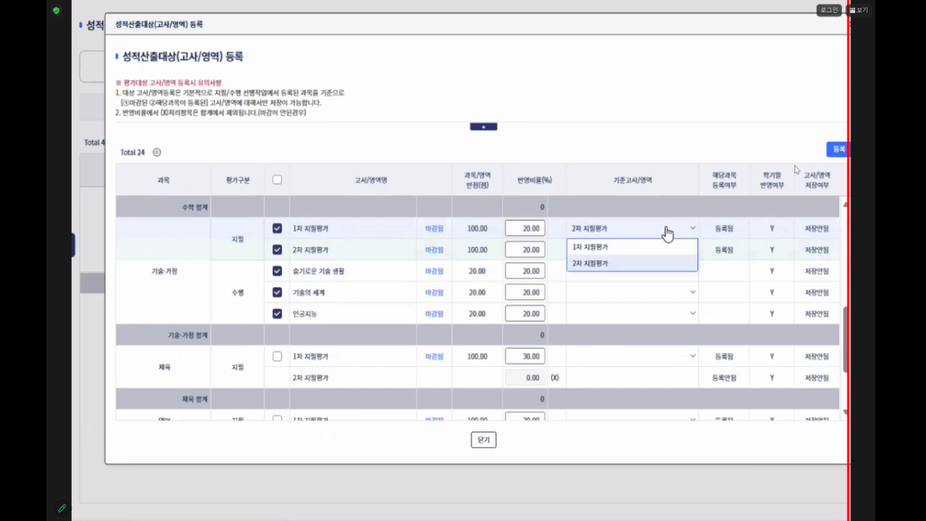
left_click(689, 230)
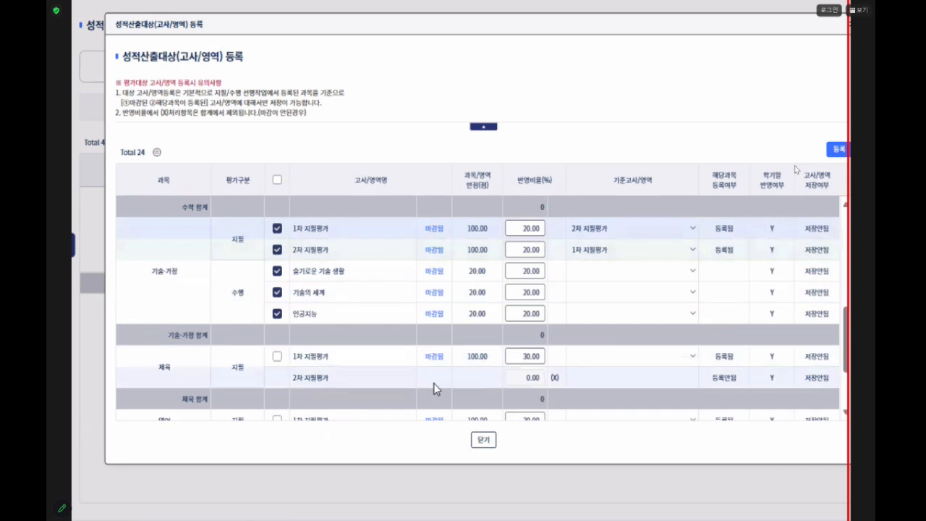
- Select 체육's 1차 지필평가 with 1차 지필평가 as its own 기준고사, and deselect that exam again
scroll(269, 344, "down", 1)
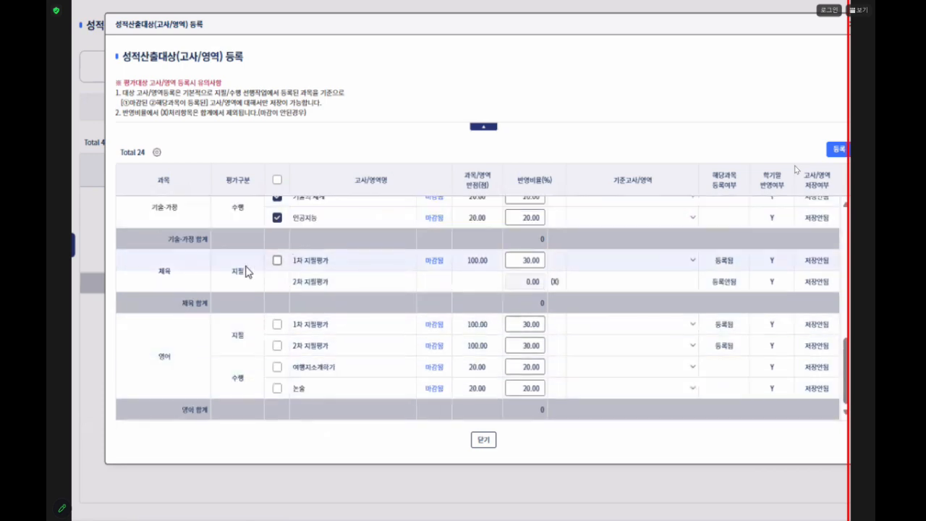
left_click(276, 262)
left_click(694, 261)
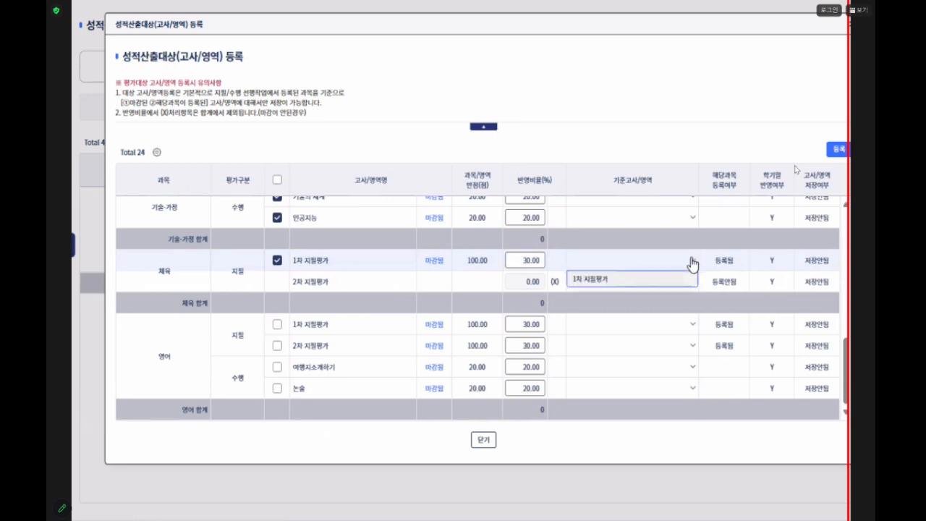
left_click(602, 280)
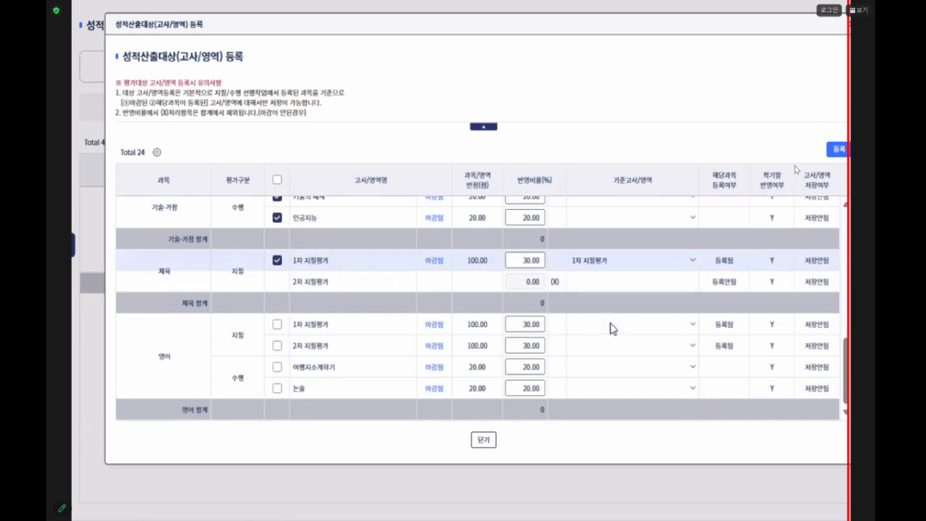
left_click(691, 263)
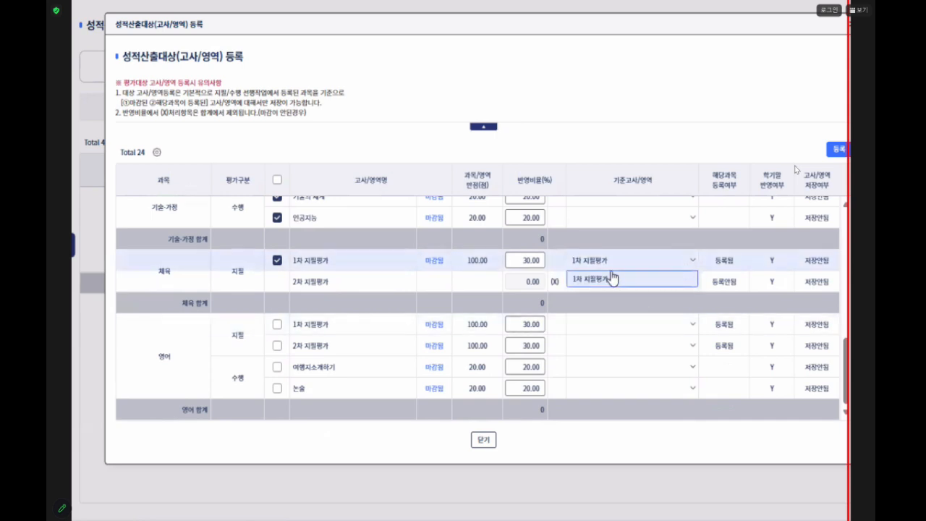
left_click(611, 273)
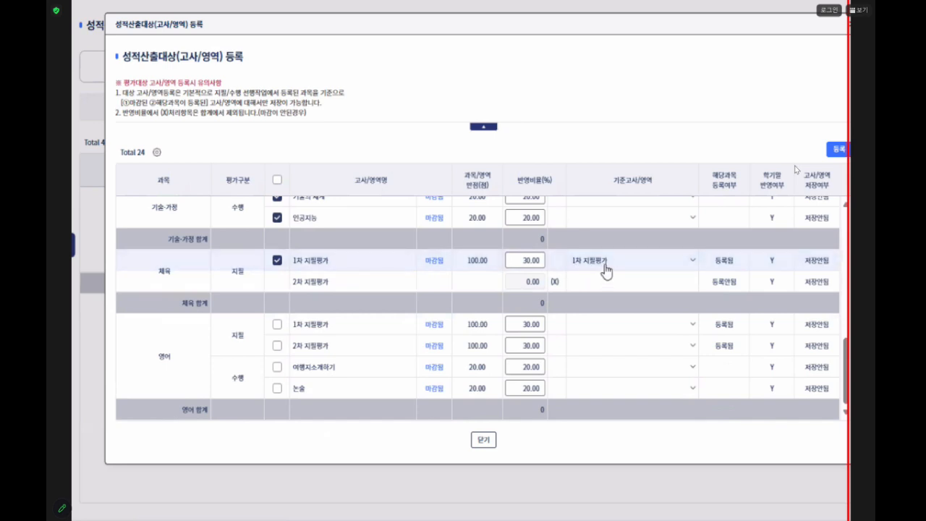
scroll(641, 286, "up", 3)
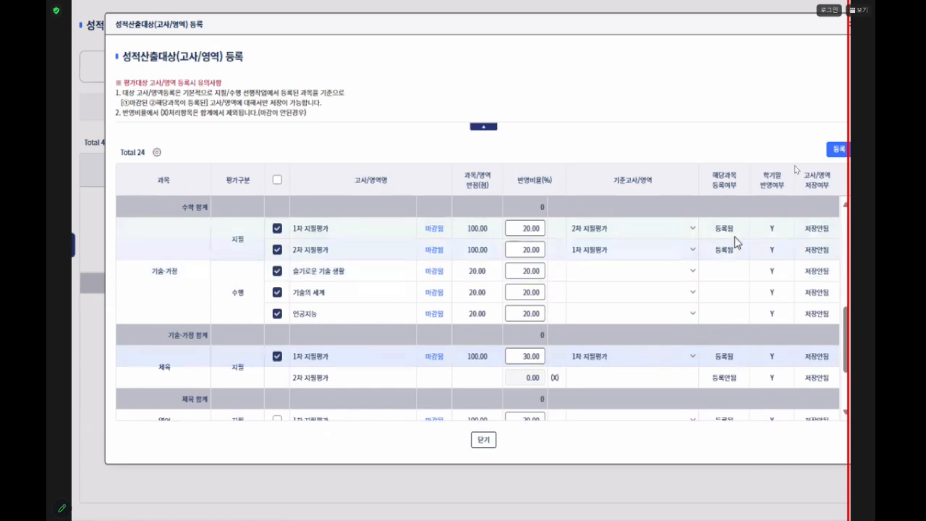
left_click(277, 356)
- Register the selected 기술·가정 exams and areas as calculation targets and close the registration form
left_click(838, 149)
left_click(369, 289)
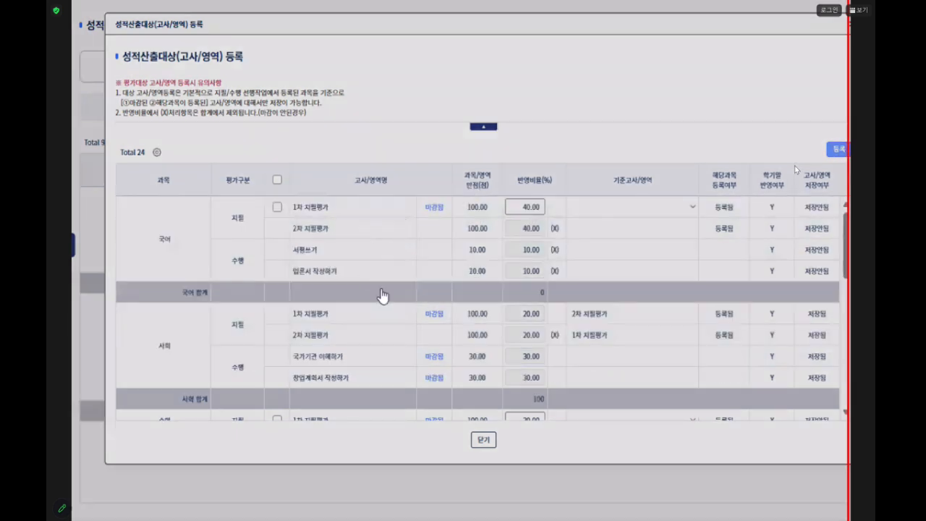
left_click(382, 289)
scroll(608, 297, "down", 1)
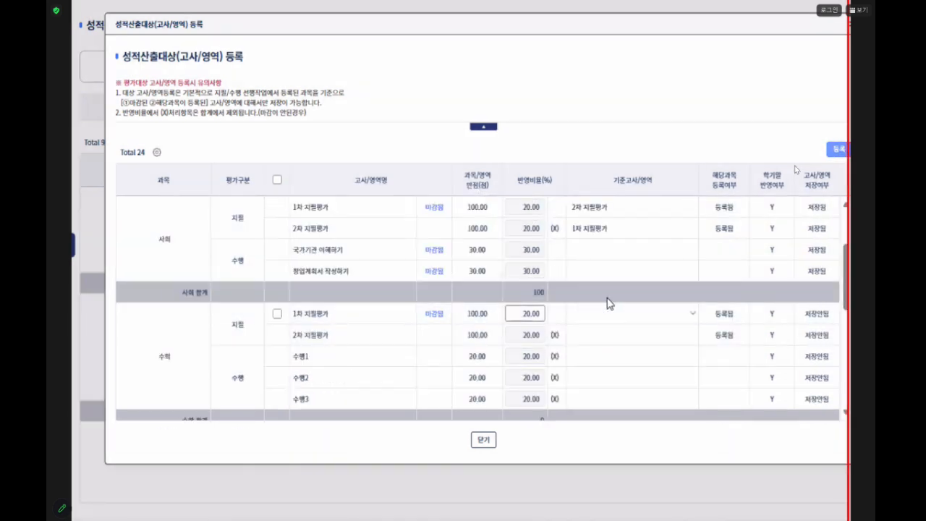
scroll(587, 289, "up", 1)
left_click(484, 441)
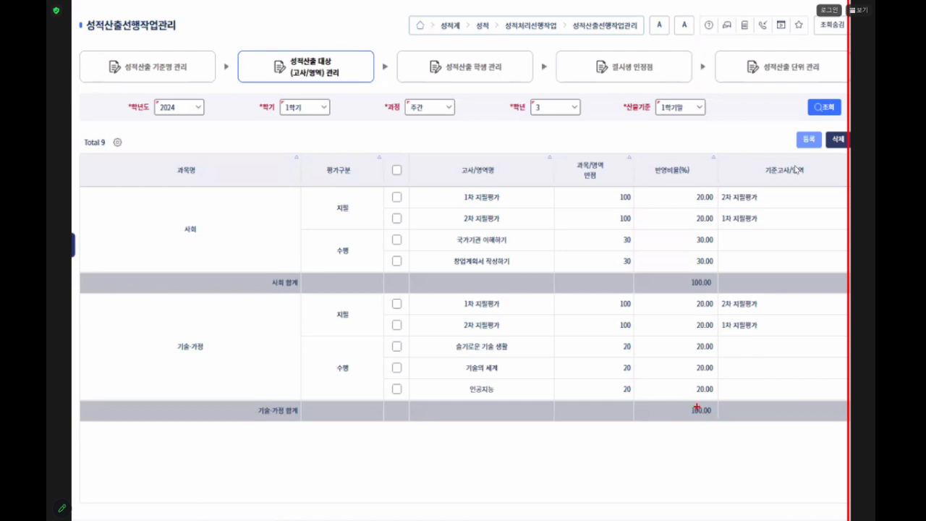
left_click_drag(676, 394, 722, 429)
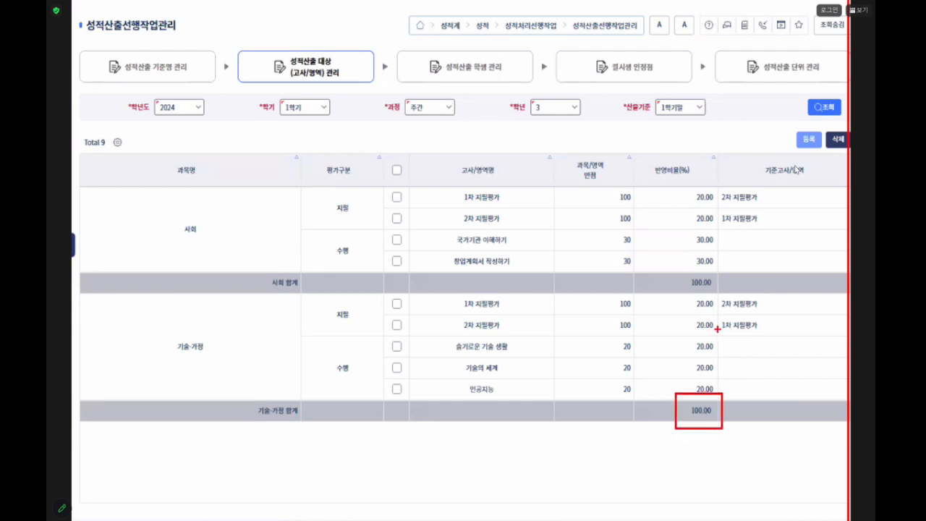
mouse_move(693, 292)
left_mouse_down()
mouse_move(675, 343)
mouse_move(687, 393)
mouse_move(732, 330)
mouse_move(684, 296)
left_mouse_up()
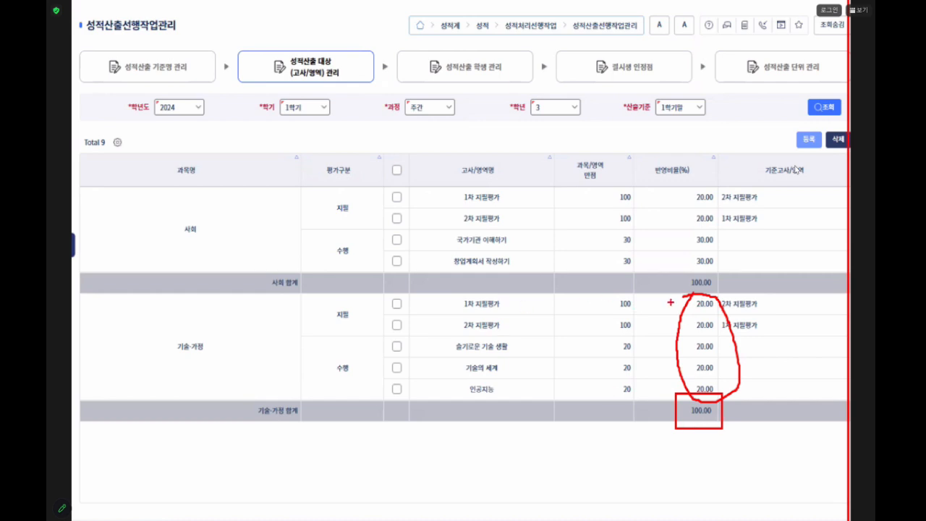
mouse_move(682, 292)
left_mouse_down()
mouse_move(722, 310)
mouse_move(668, 293)
mouse_move(656, 314)
mouse_move(670, 296)
mouse_move(673, 304)
left_mouse_up()
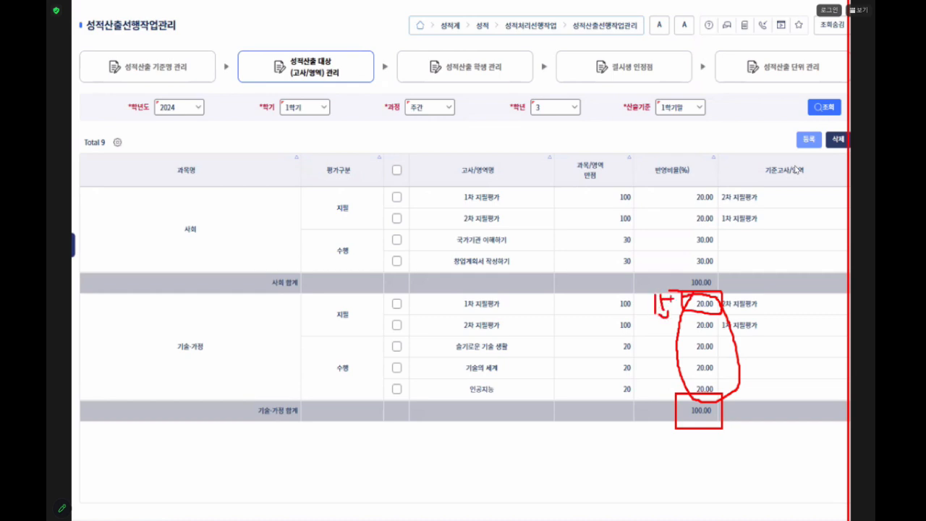
left_click_drag(740, 402, 747, 459)
mouse_move(754, 399)
left_mouse_down()
mouse_move(760, 430)
mouse_move(770, 398)
left_mouse_up()
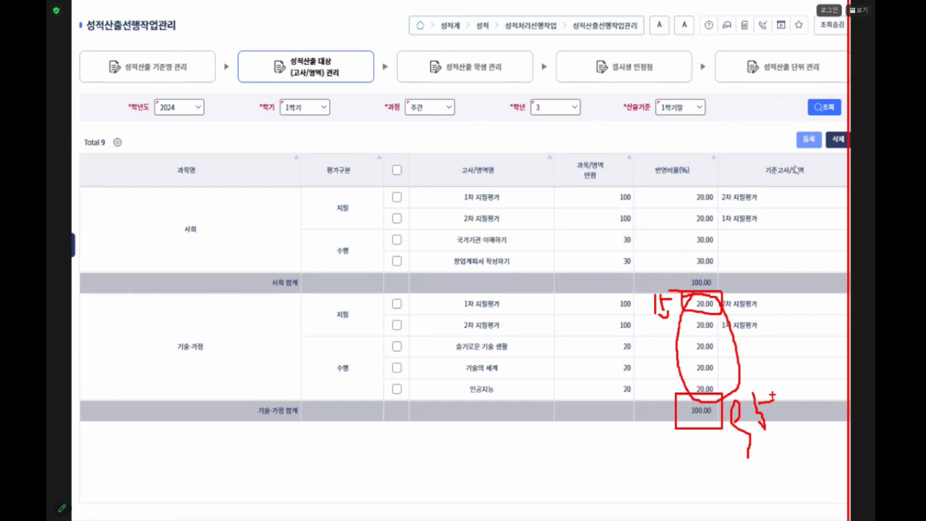
mouse_move(632, 307)
left_mouse_down()
mouse_move(616, 298)
mouse_move(670, 291)
mouse_move(679, 298)
left_mouse_up()
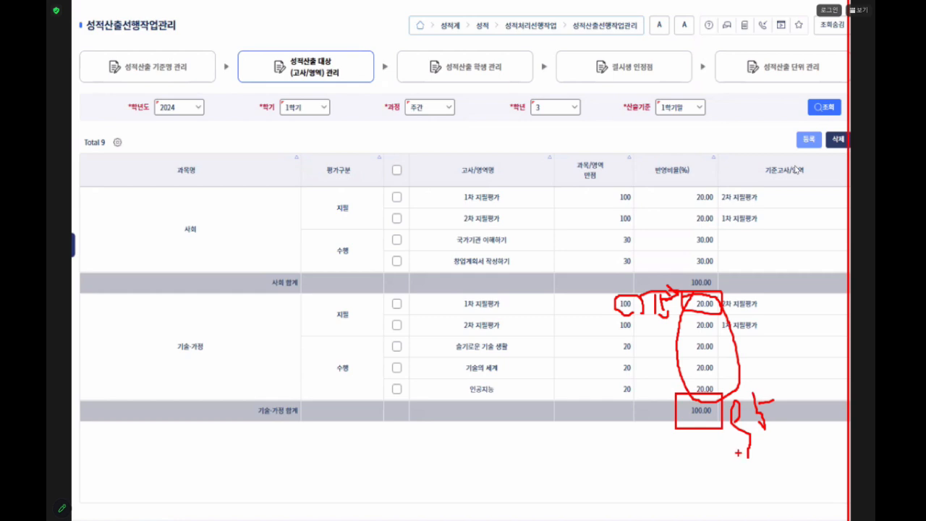
key("Escape")
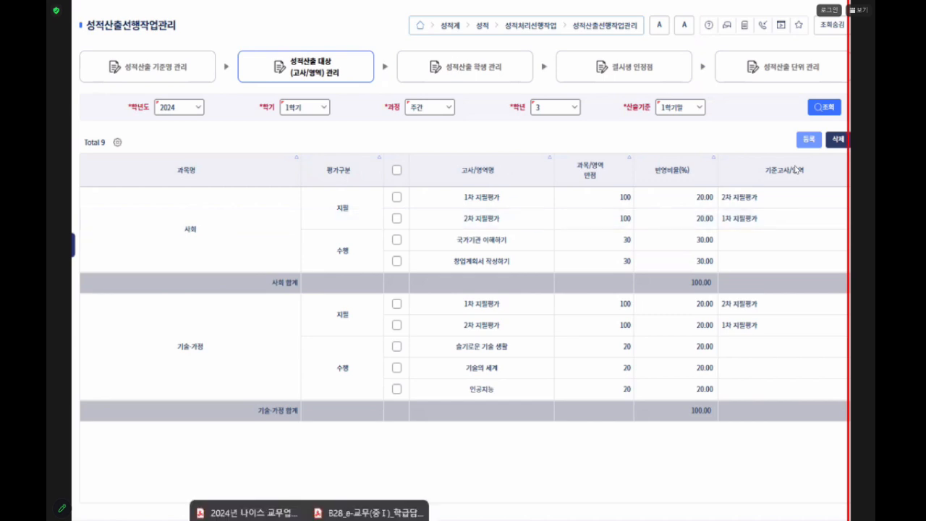
- Switch to the 2024년 나이스 PDF guide at the page on 성적산출대상(고사/영역)관리
left_click(246, 513)
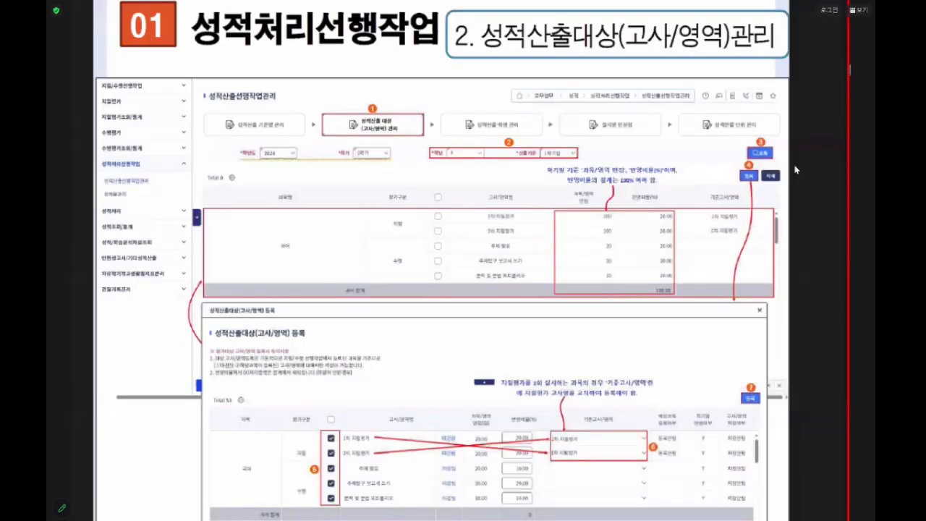
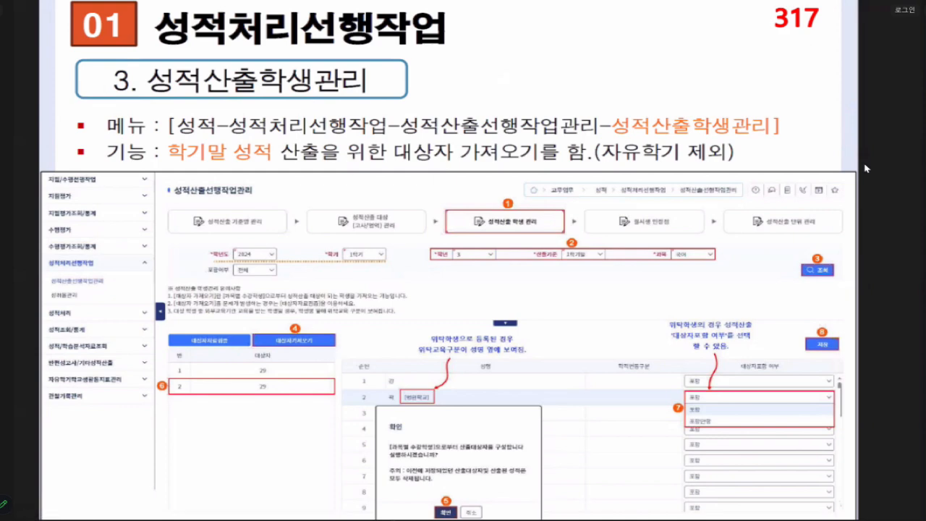
- Switch back to 나이스 and query 성적산출 학생 관리 for grade 3, 산출기준 1학기말, subject 기술·가정
key("alt+Tab")
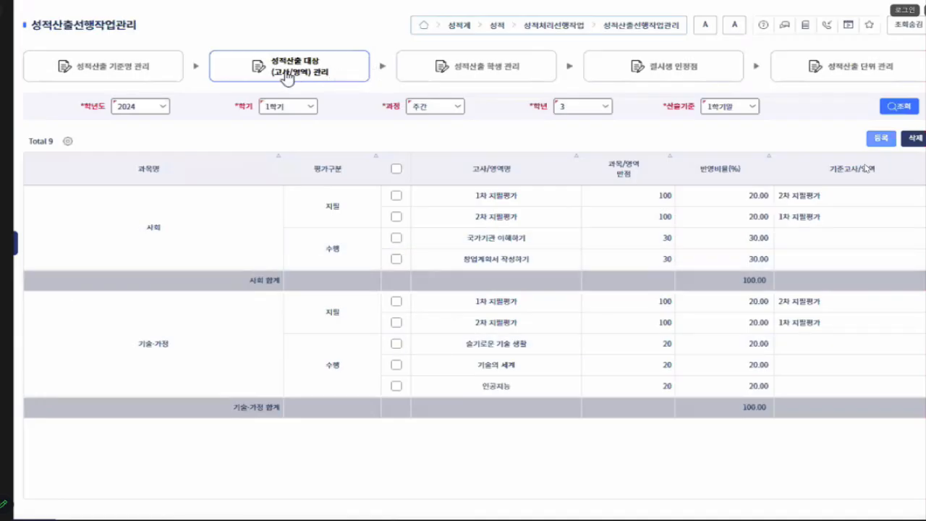
left_click(475, 71)
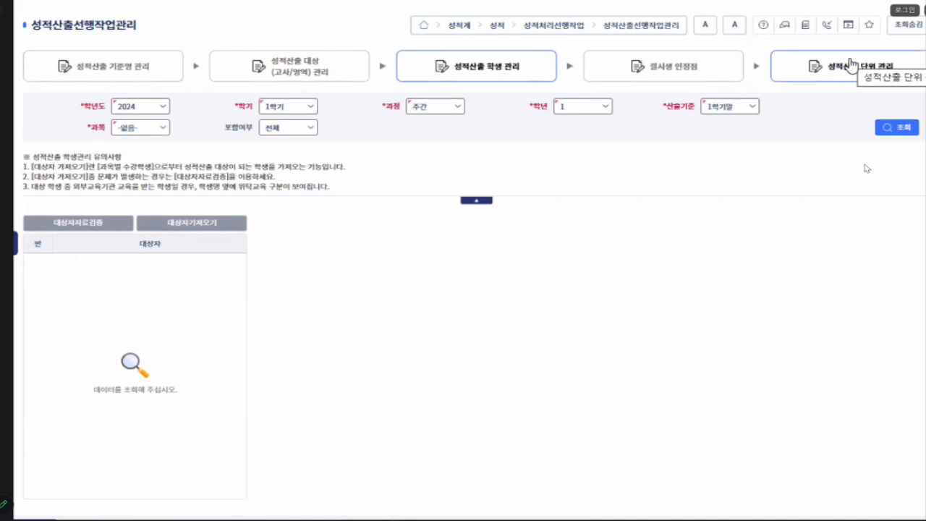
left_click(593, 107)
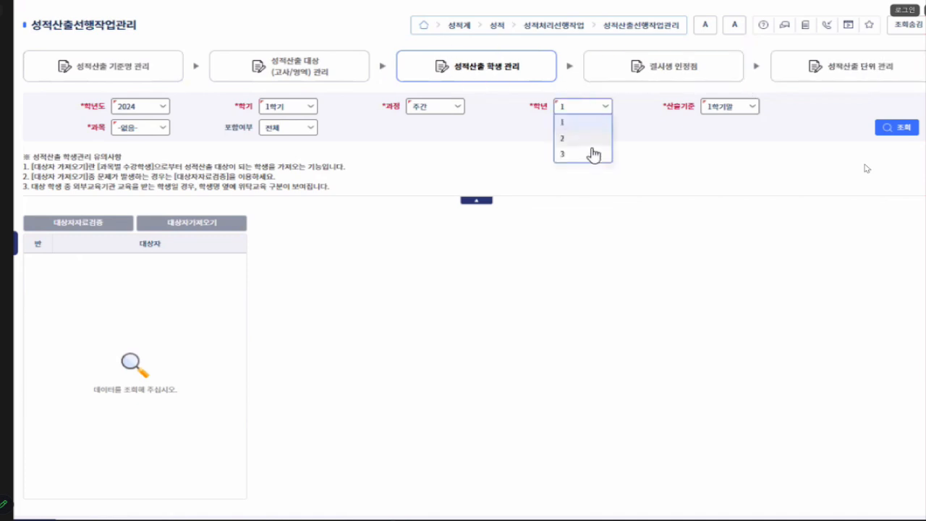
left_click(592, 155)
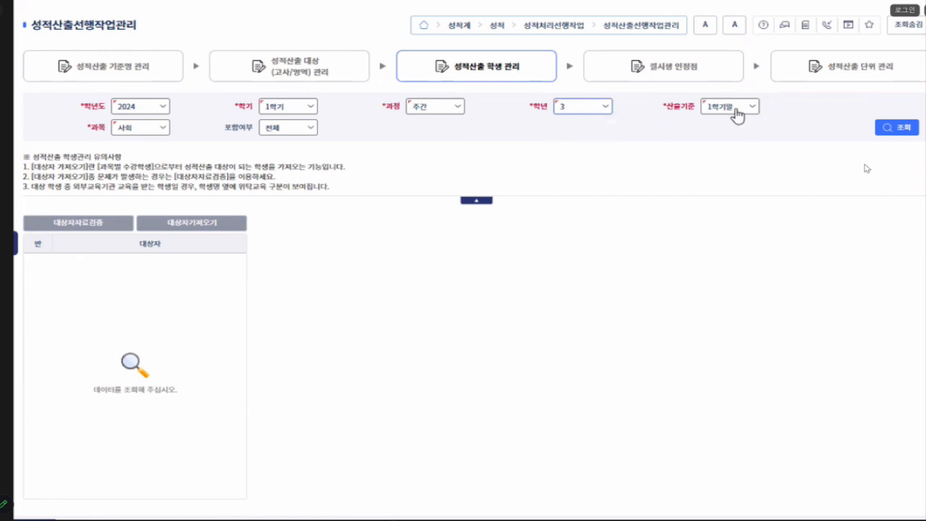
left_click(737, 116)
left_click(720, 121)
left_click(155, 137)
left_click(133, 157)
left_click(899, 130)
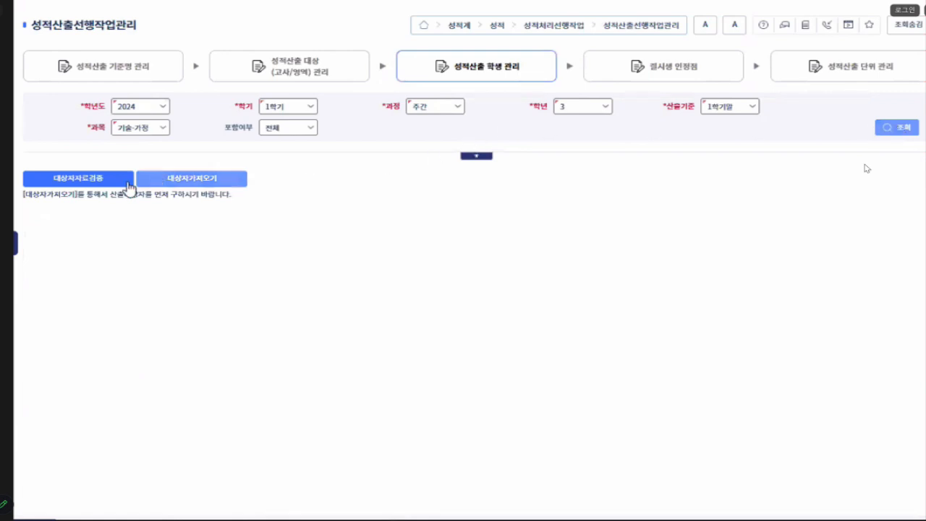
- Import the 기술·가정 calculation target students from the 과목별 수강학생 data
left_click(210, 187)
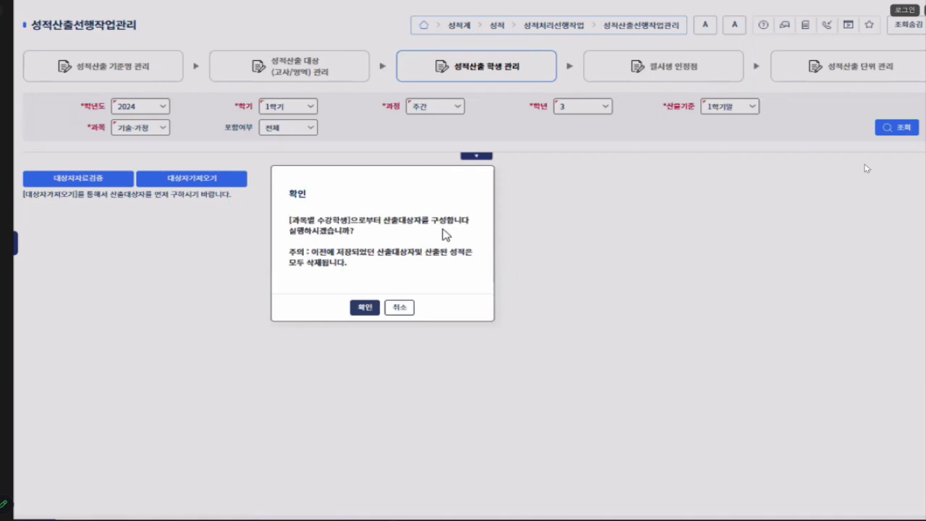
left_click(367, 309)
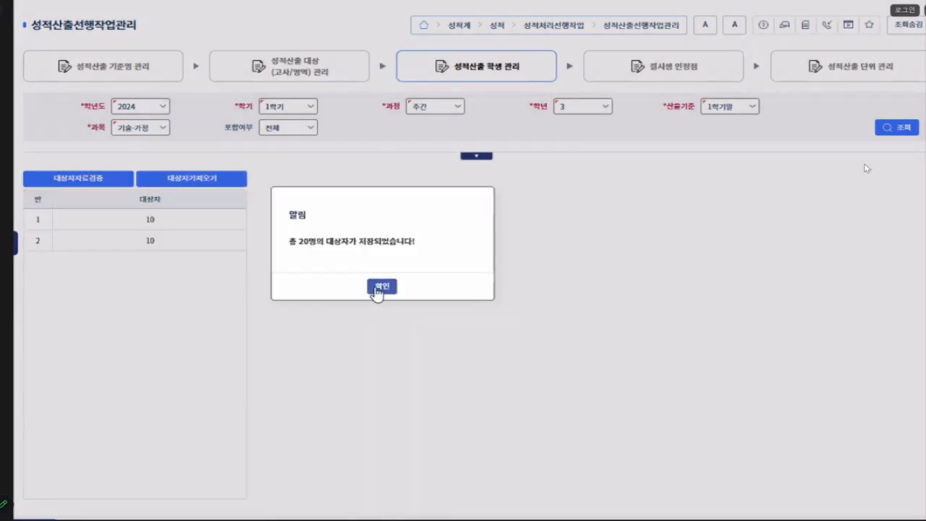
left_click(381, 288)
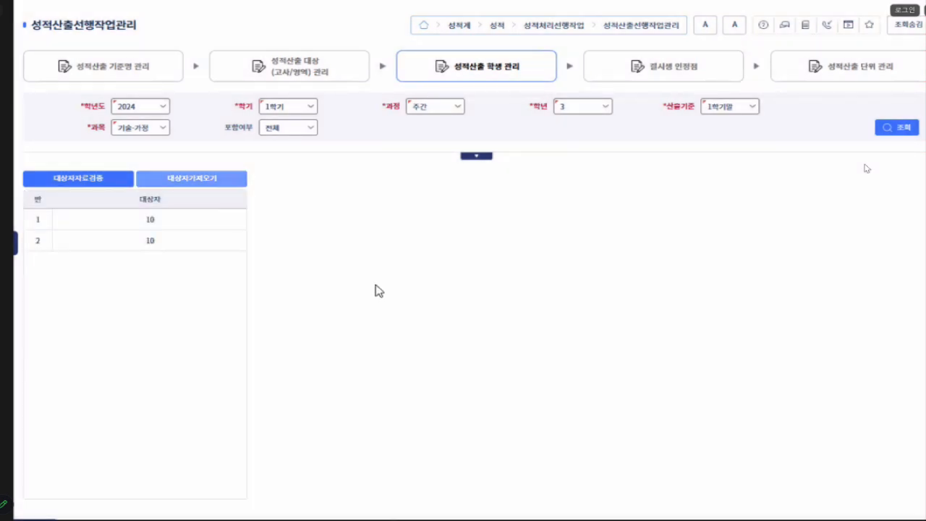
- Set class 1's first student, marked 대안교육위탁기관, to 포함안함 under 대상자포함 여부 and save
left_click(150, 221)
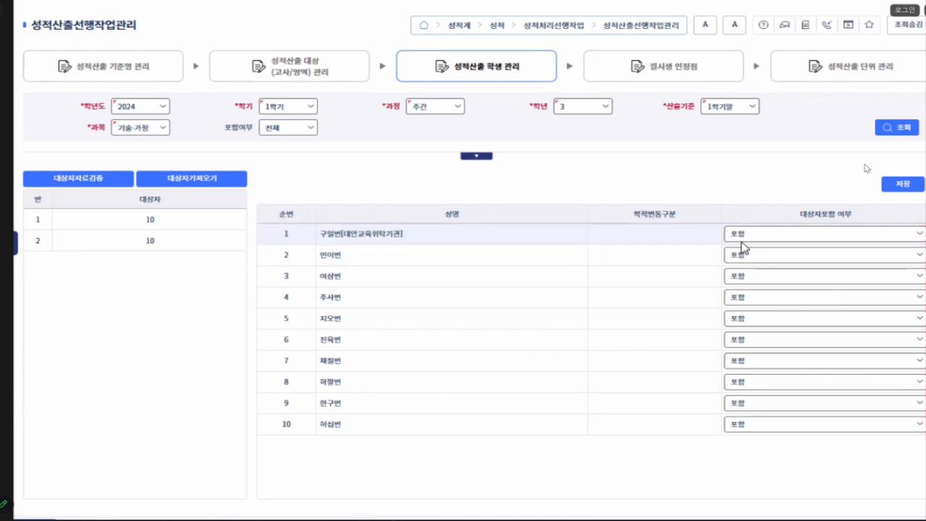
left_click(796, 237)
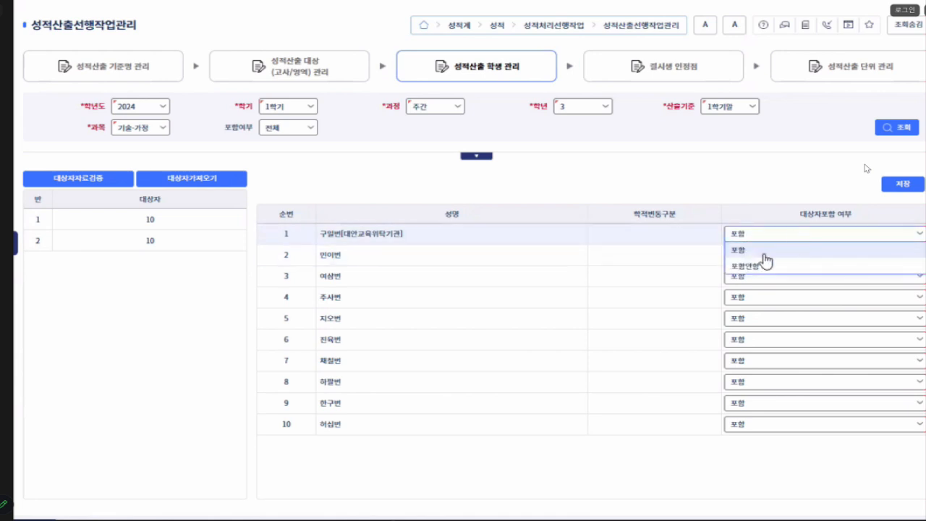
left_click(741, 268)
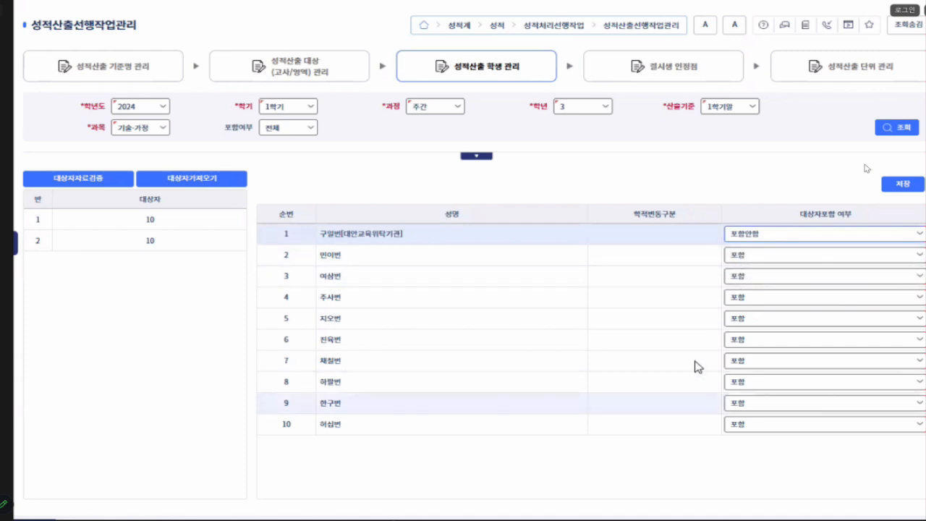
left_click(892, 186)
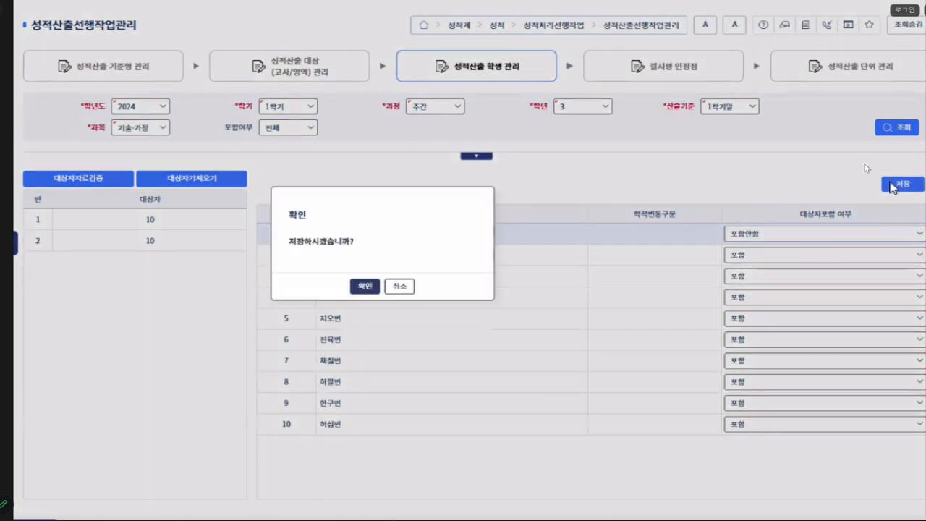
left_click(369, 291)
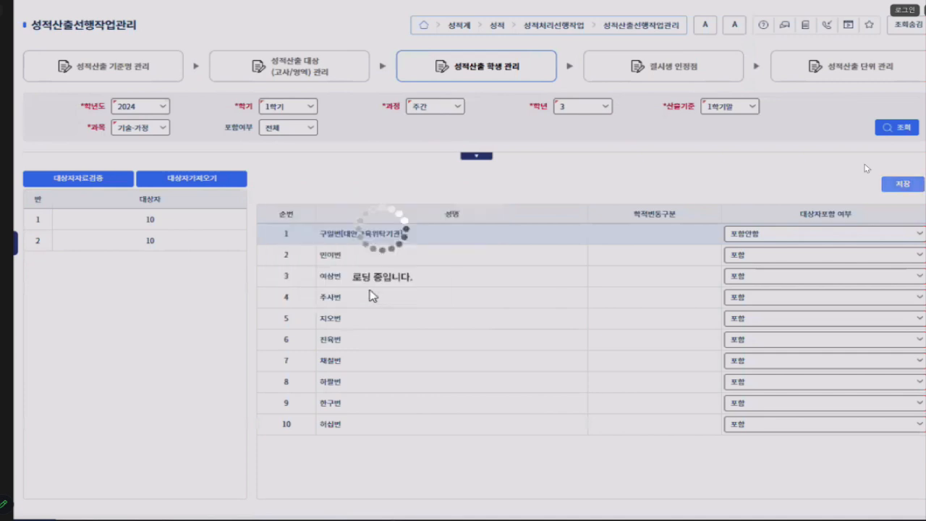
left_click(382, 285)
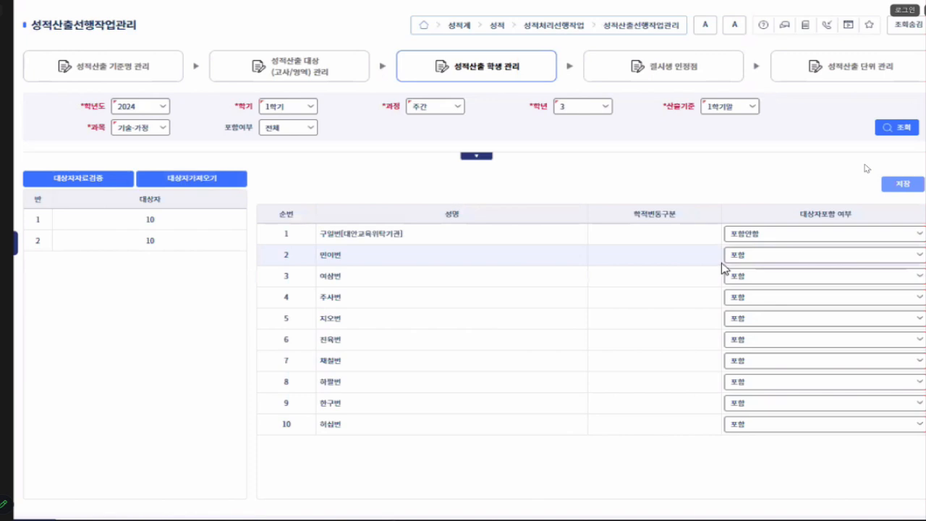
left_click(757, 239)
left_click(757, 245)
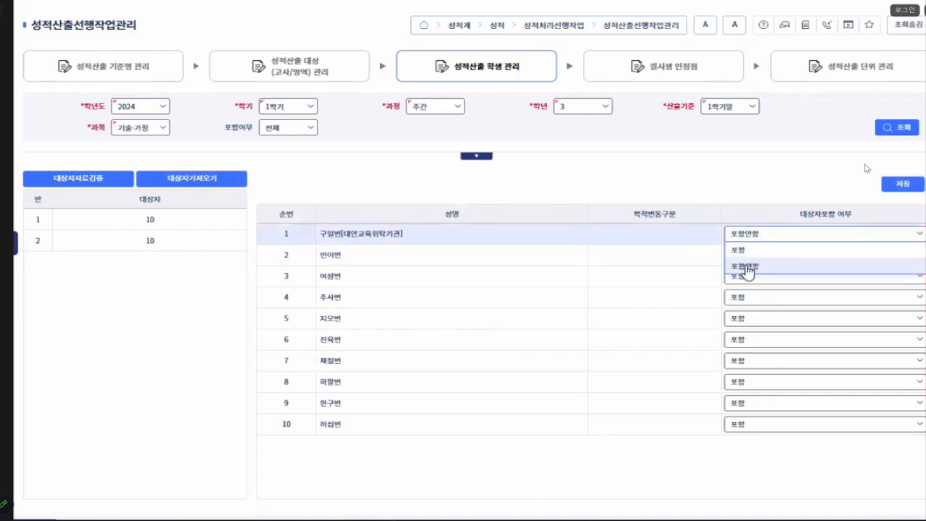
left_click(745, 266)
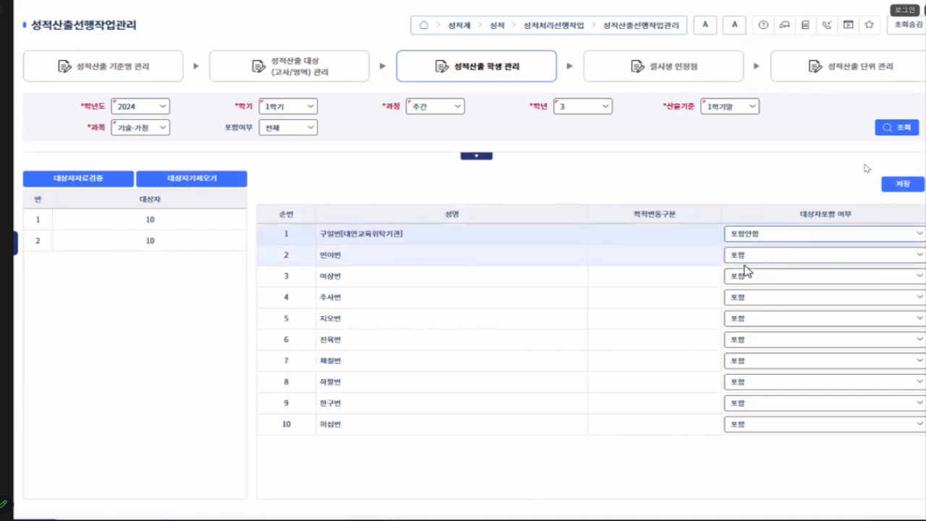
- Try setting class 2's second student to 포함안함 under 대상자포함 여부, but cancel the save
left_click(151, 250)
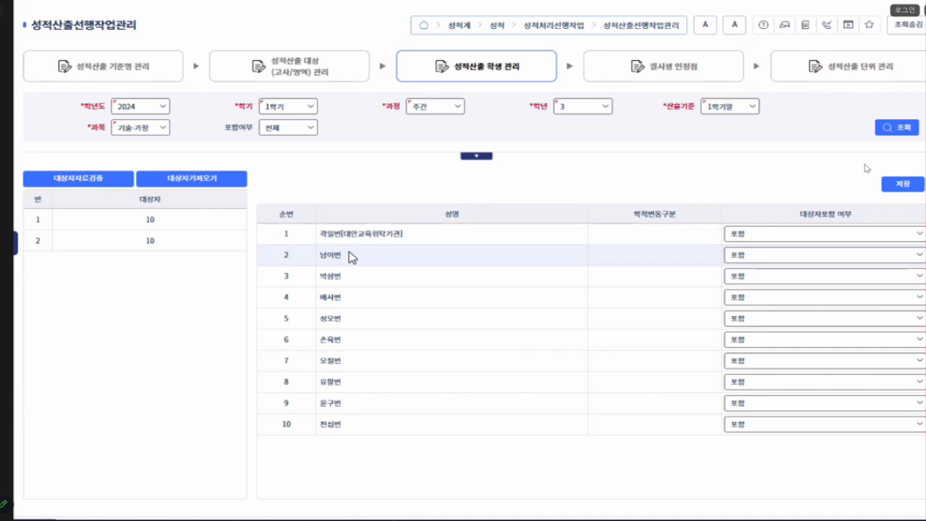
left_click(754, 255)
left_click(746, 284)
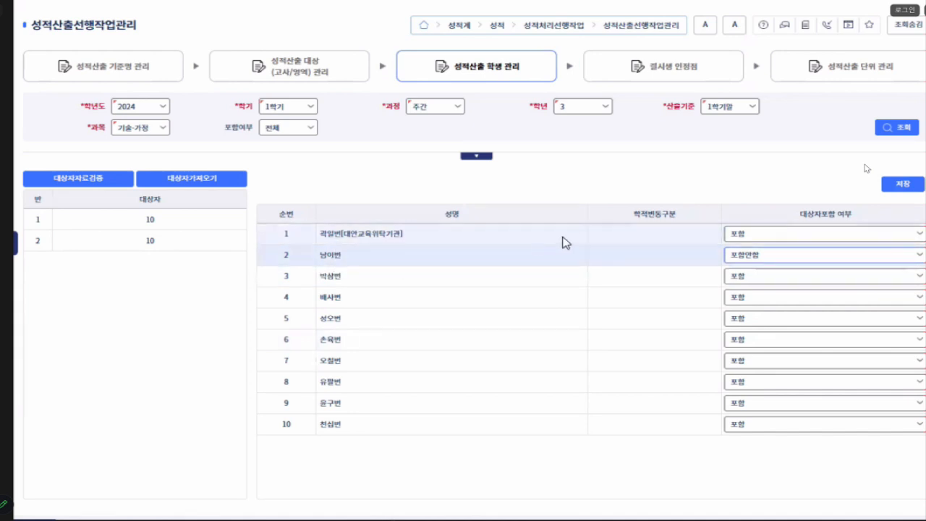
left_click(772, 258)
left_click(757, 288)
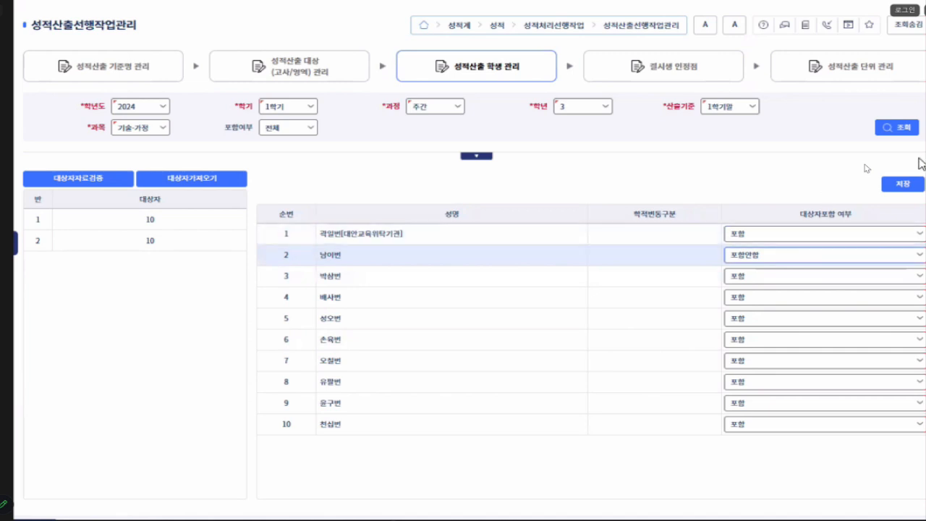
left_click(904, 185)
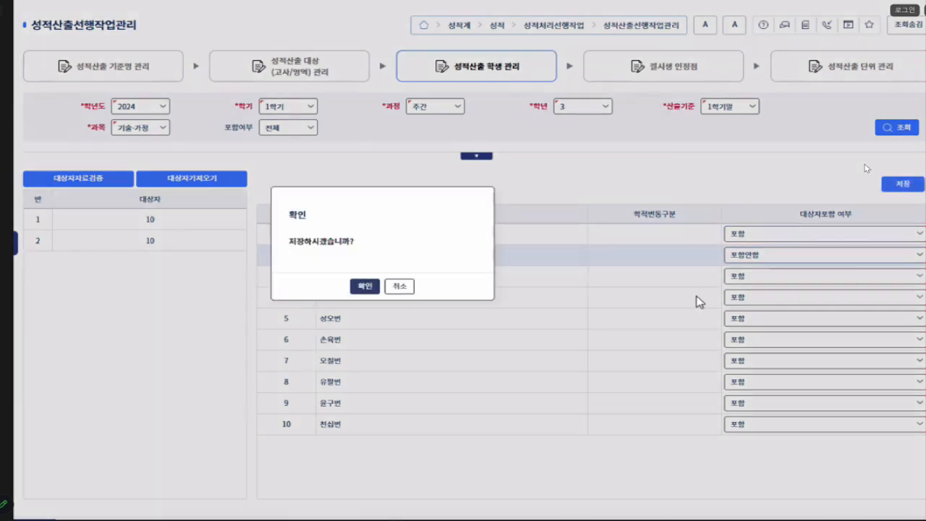
left_click(400, 286)
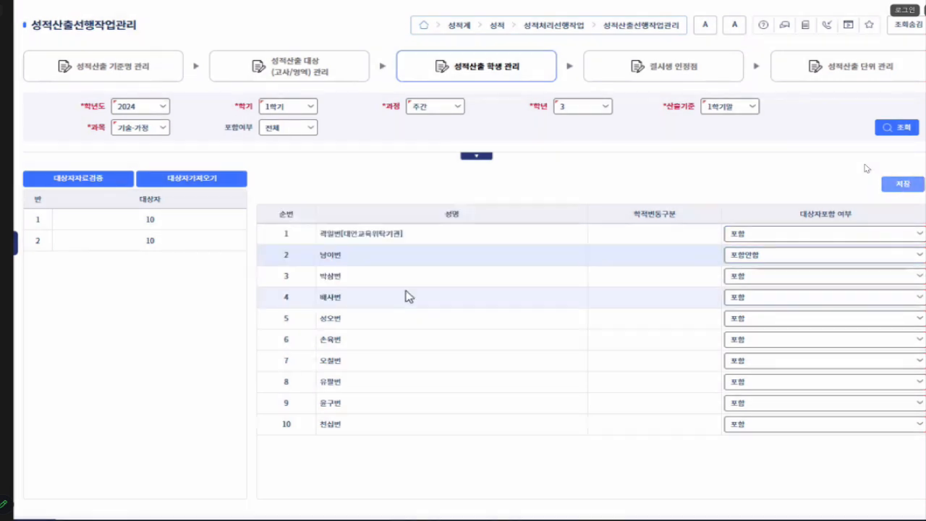
- Set class 2's second student to 포함 under 대상자포함 여부 and save
left_click(773, 256)
left_click(757, 271)
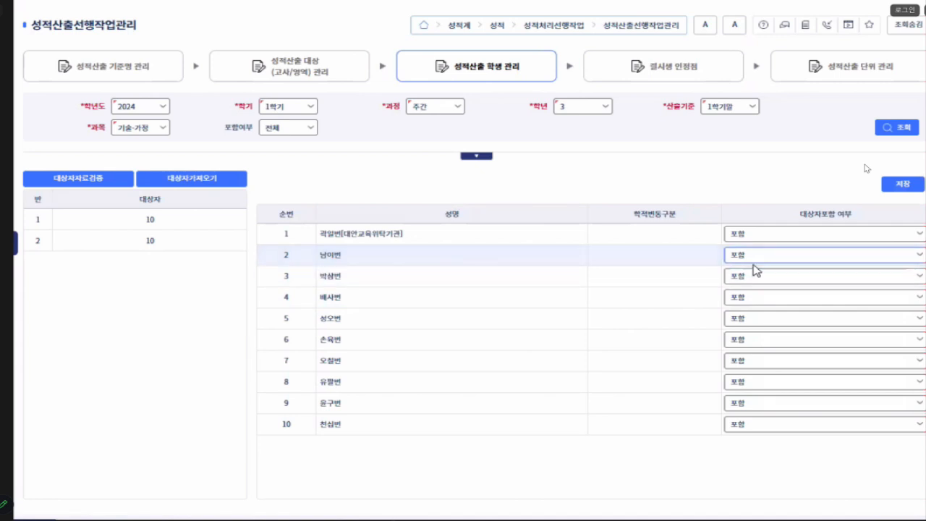
left_click(902, 184)
left_click(364, 287)
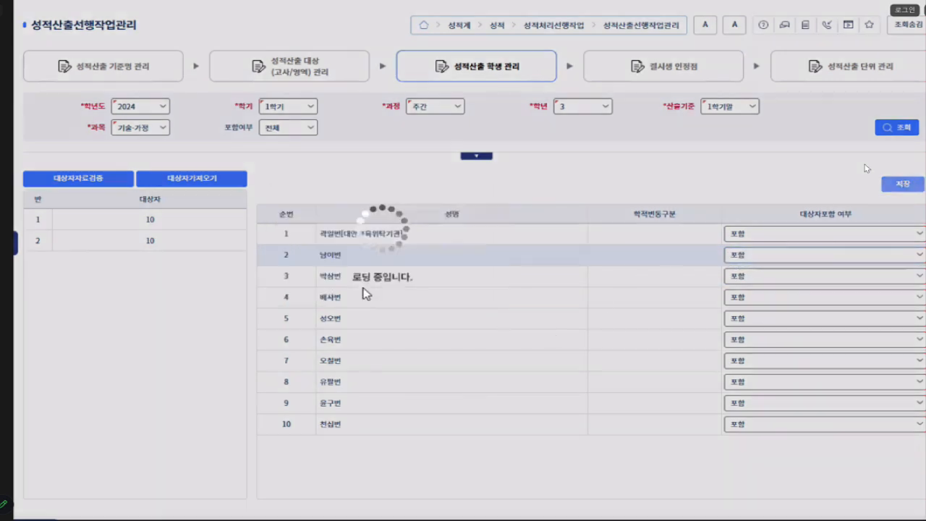
left_click(382, 286)
- Set class 1's first student, marked 대안교육위탁기관, back to 포함 under 대상자포함 여부 and save
left_click(173, 221)
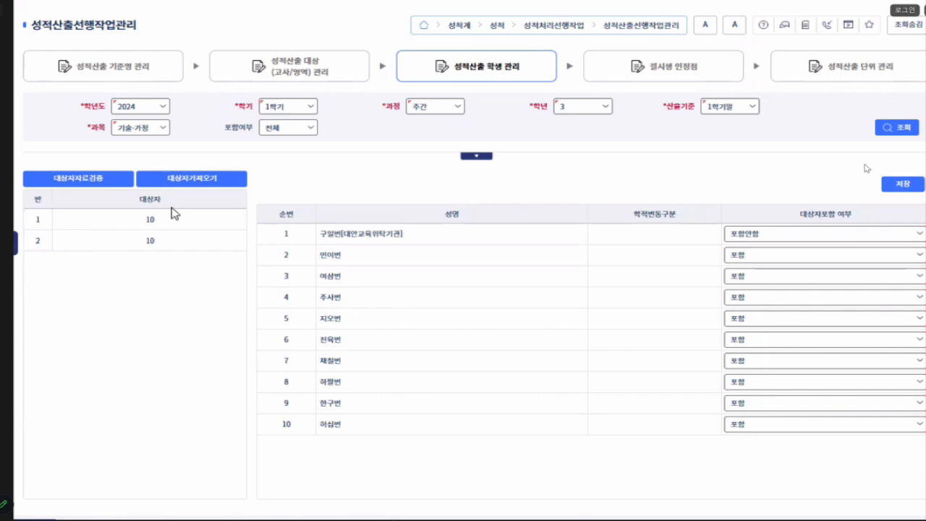
left_click(761, 238)
left_click(753, 250)
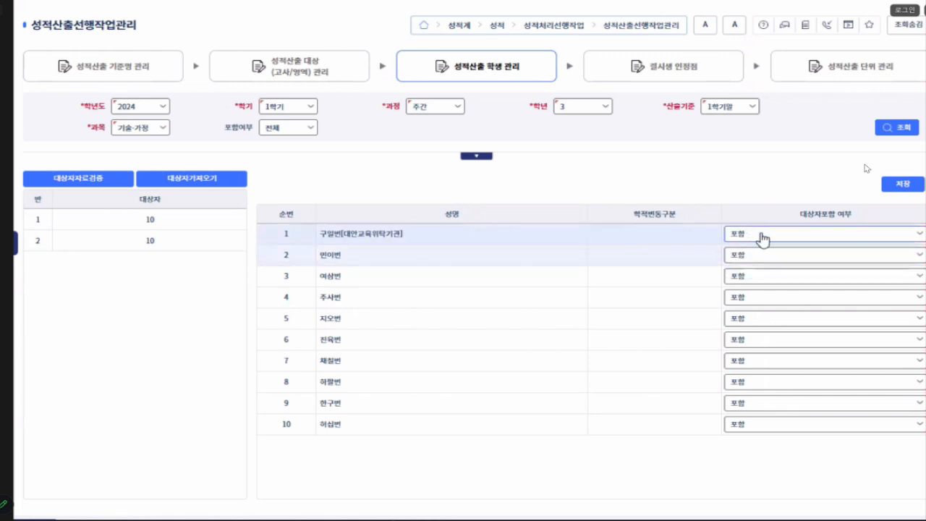
left_click(902, 186)
left_click(364, 287)
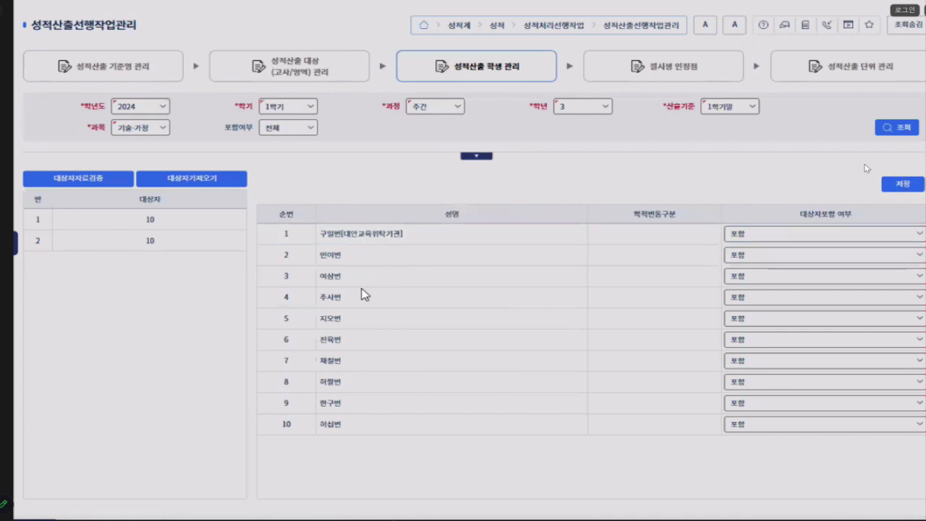
left_click(382, 287)
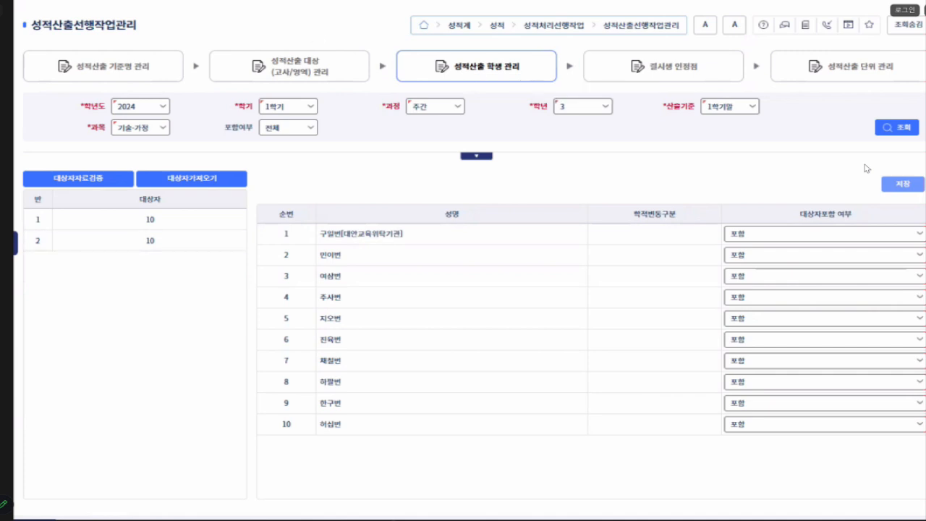
- Switch to the 2024년 나이스 PDF guide at the page on 성적산출학생관리
mouse_move(294, 519)
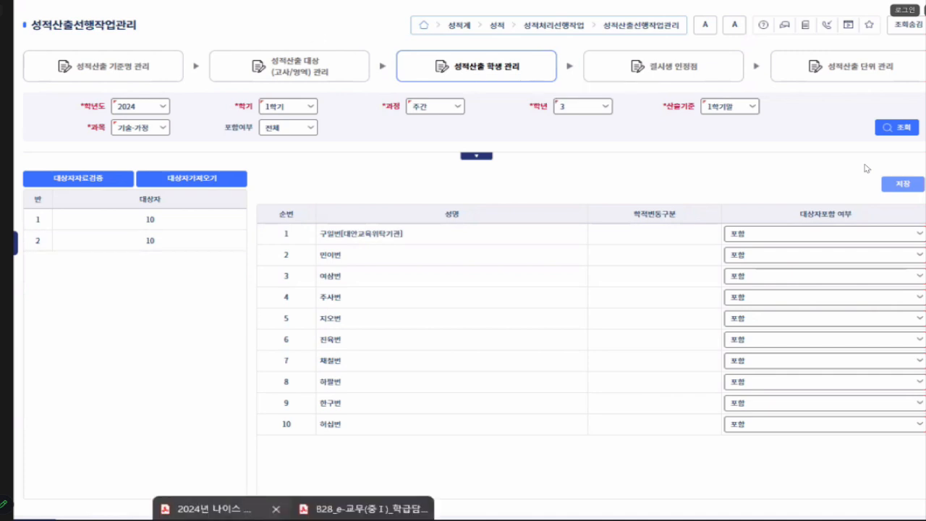
left_click(222, 517)
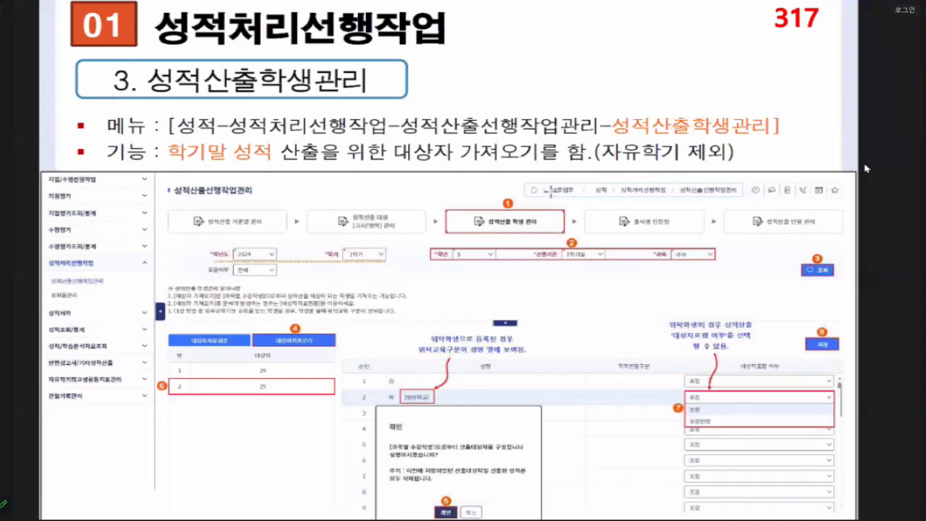
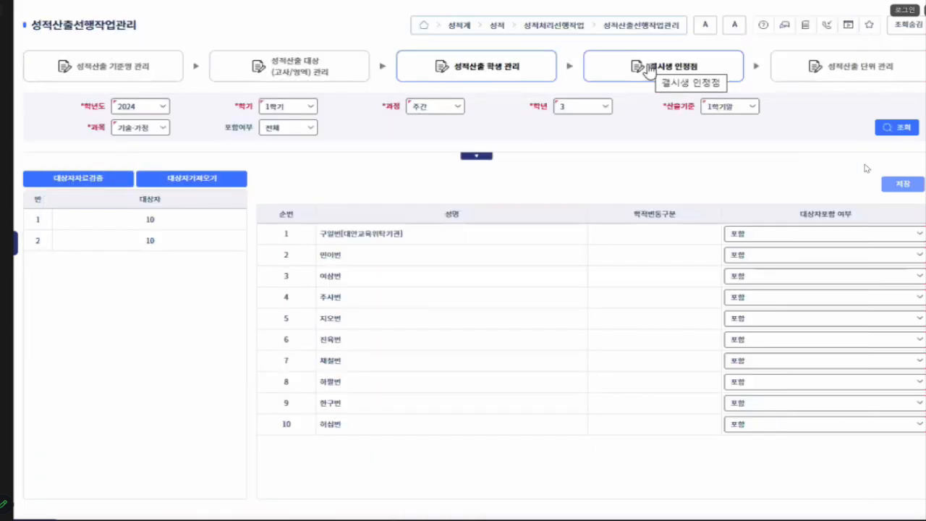
- Open the 결시생 인정점 stage, load the 2024, 1학기, 주간 criteria, and check the 인정결, 질병결 and 기타결 rates
left_click(651, 70)
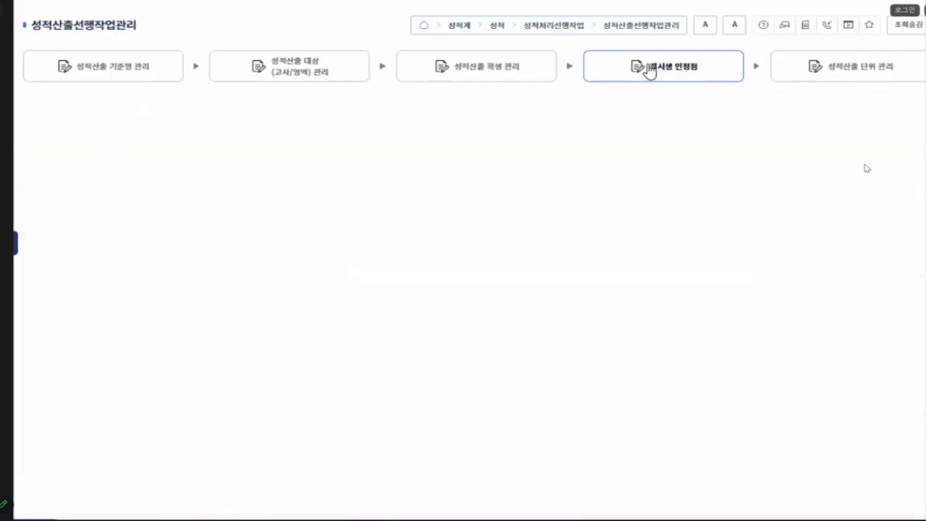
left_click(900, 109)
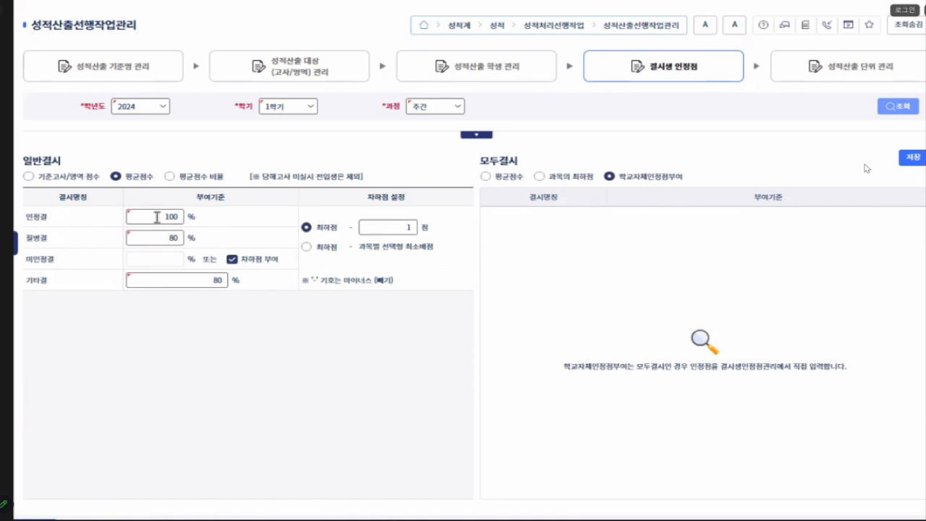
left_click_drag(157, 216, 203, 227)
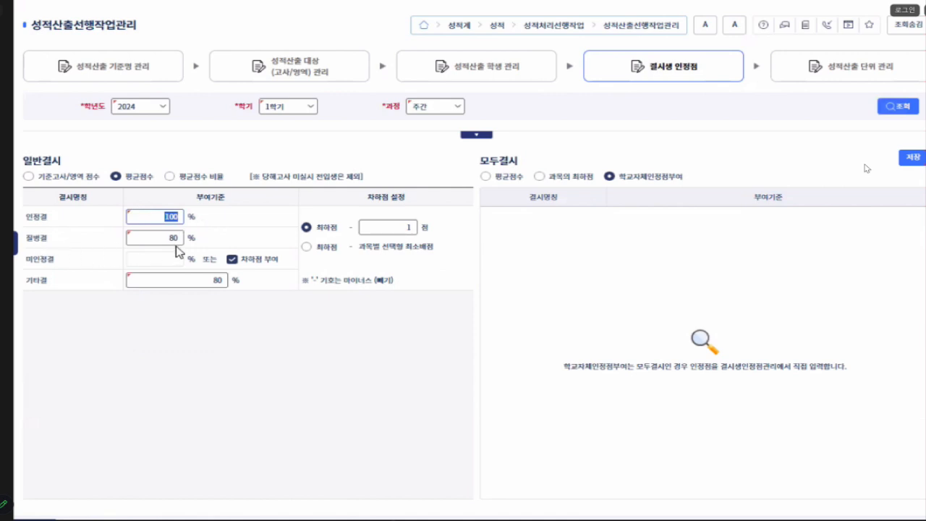
left_click_drag(159, 238, 216, 245)
left_click_drag(207, 283, 253, 288)
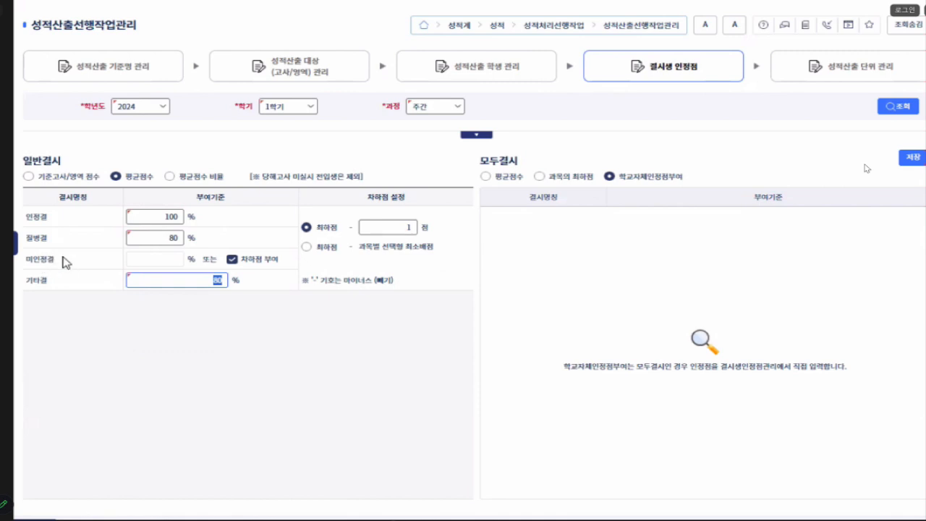
- Try a rate of 0% for 미인정결 with 차하점 부여 turned off, clear it and turn 차하점 부여 back on
left_click(232, 260)
left_click(232, 261)
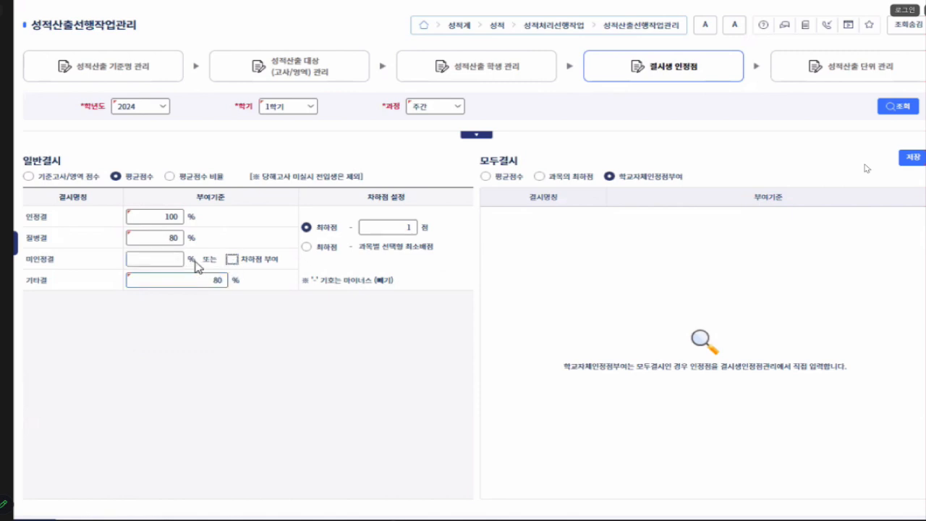
left_click(170, 255)
key("BackSpace")
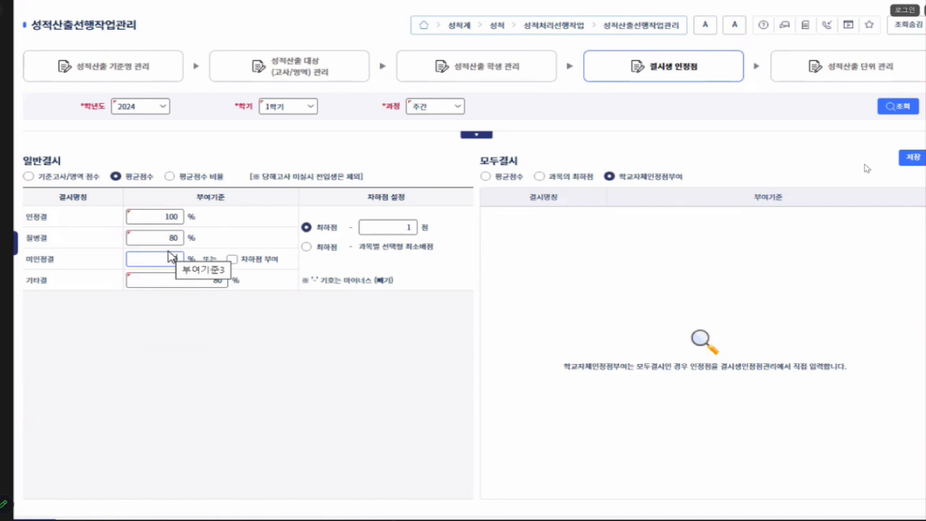
left_click_drag(173, 254, 149, 259)
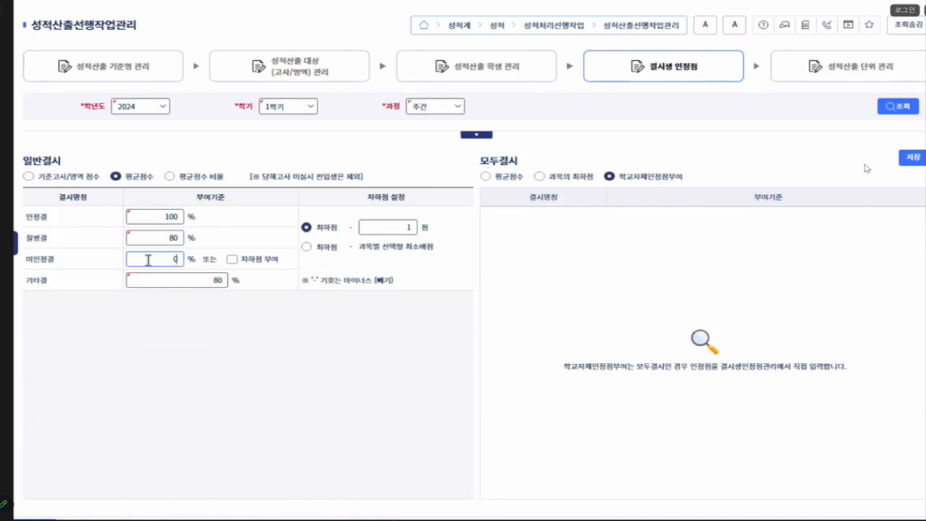
left_click_drag(171, 259, 204, 245)
key("BackSpace")
left_click(231, 259)
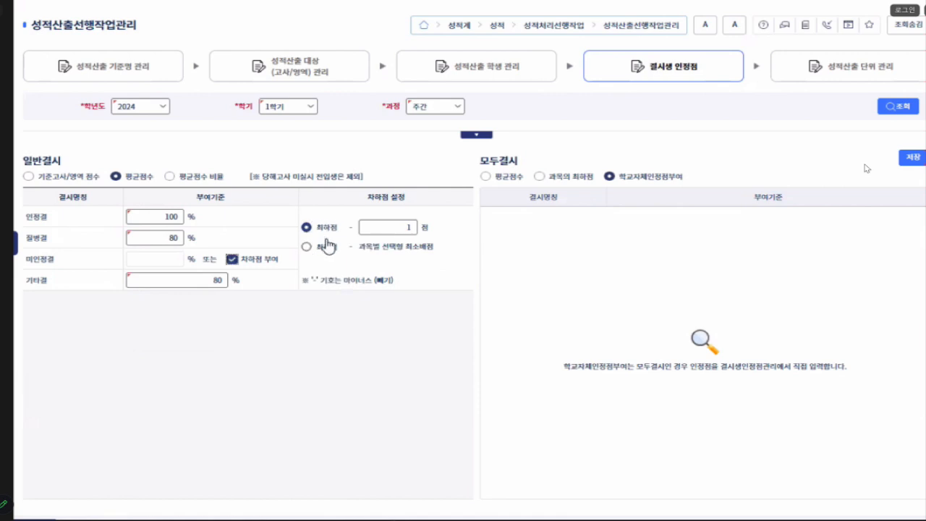
- Try 최하점 - 과목별 선택형 최소배점 under 차하점 설정, and return to the 최하점 option with 1점
double_click(409, 230)
left_click(320, 249)
left_click(320, 250)
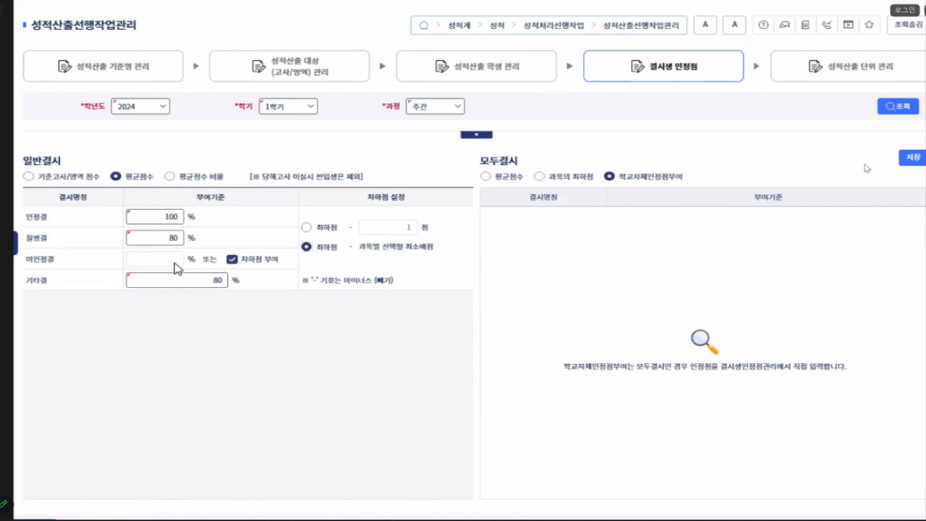
left_click(306, 227)
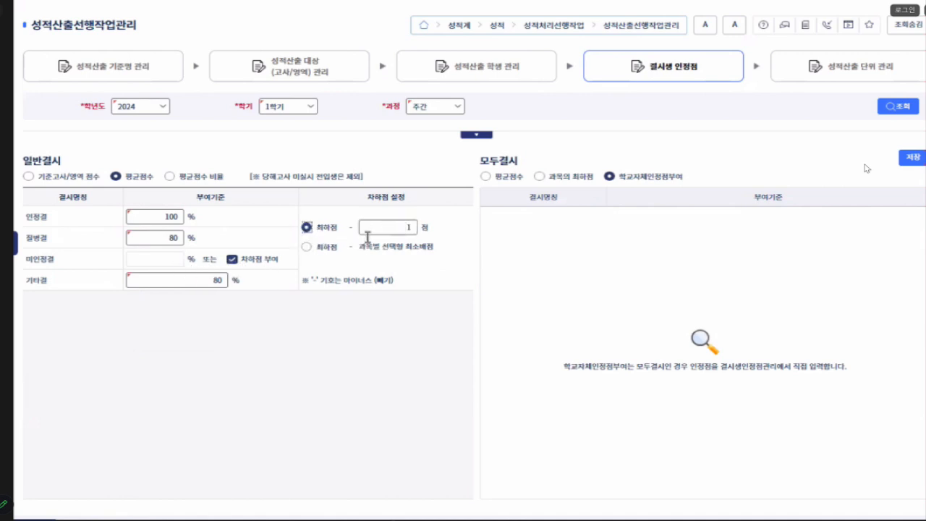
left_click(307, 247)
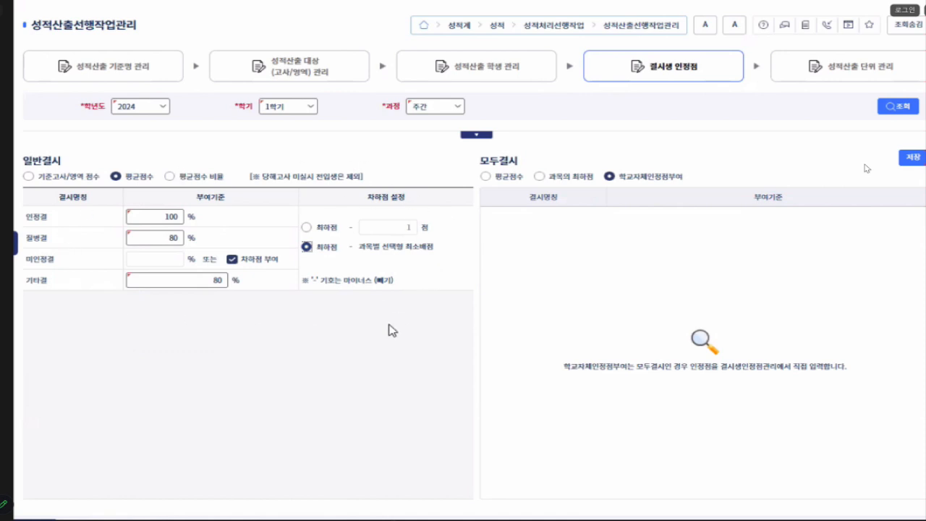
left_click(307, 228)
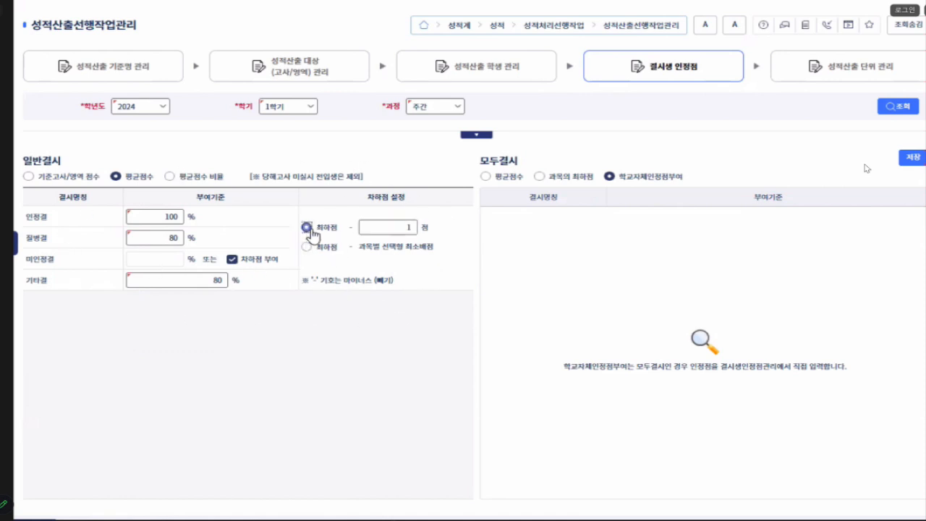
left_click(388, 230)
- Review the 부여기준 rates for 인정결, 질병결 and 기타결 under 일반결시
left_click(144, 217)
double_click(173, 237)
left_click(165, 216)
left_click(156, 240)
left_click(208, 280)
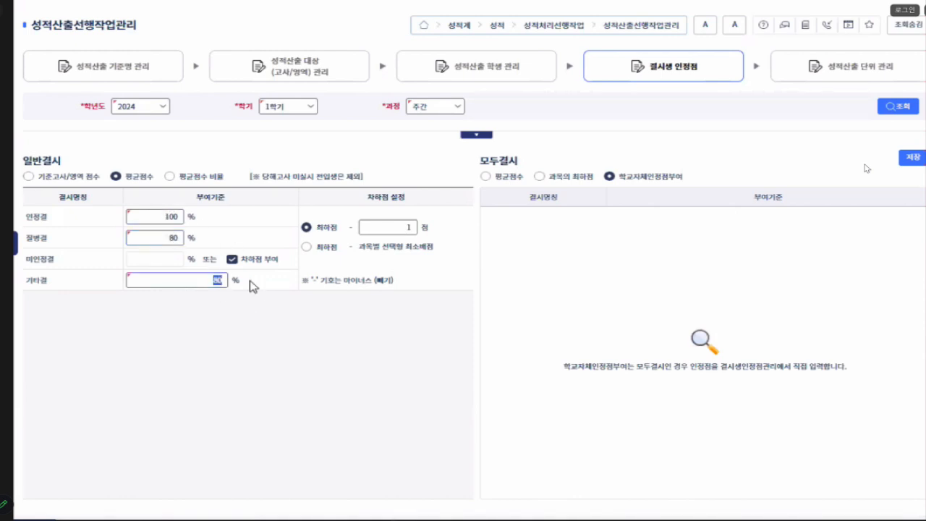
- Switch the 일반결시 basis among 기준고사/영역 점수, 평균점수 and 평균점수 비율, ending on 평균점수 비율
left_click(29, 176)
left_click(115, 177)
left_click(169, 176)
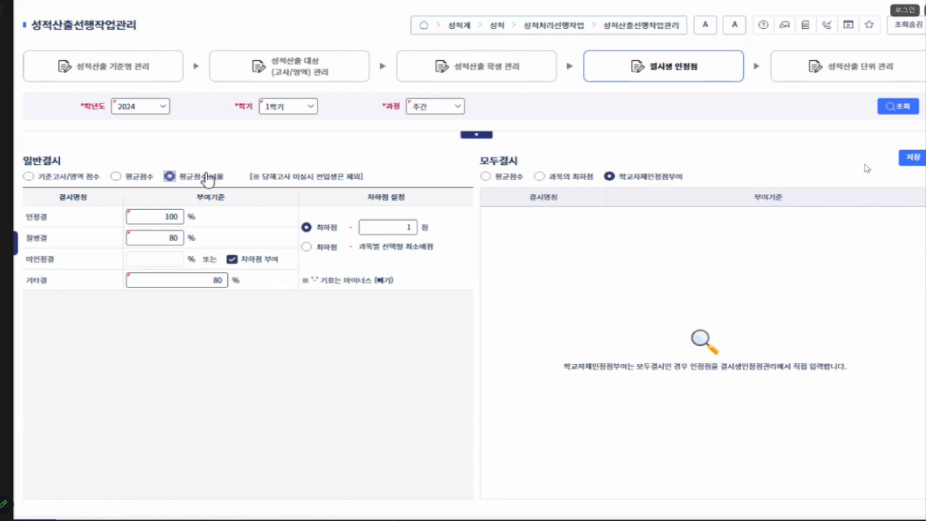
left_click(28, 177)
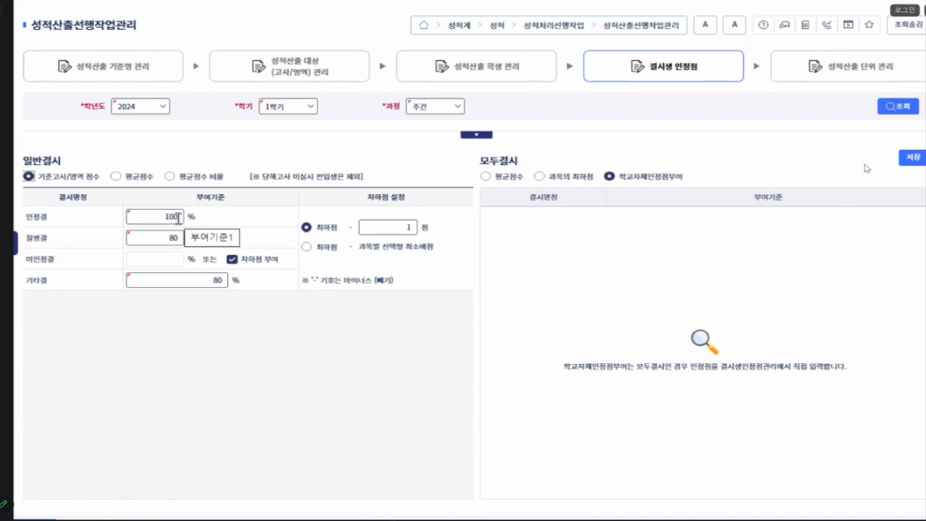
left_click_drag(154, 238, 180, 239)
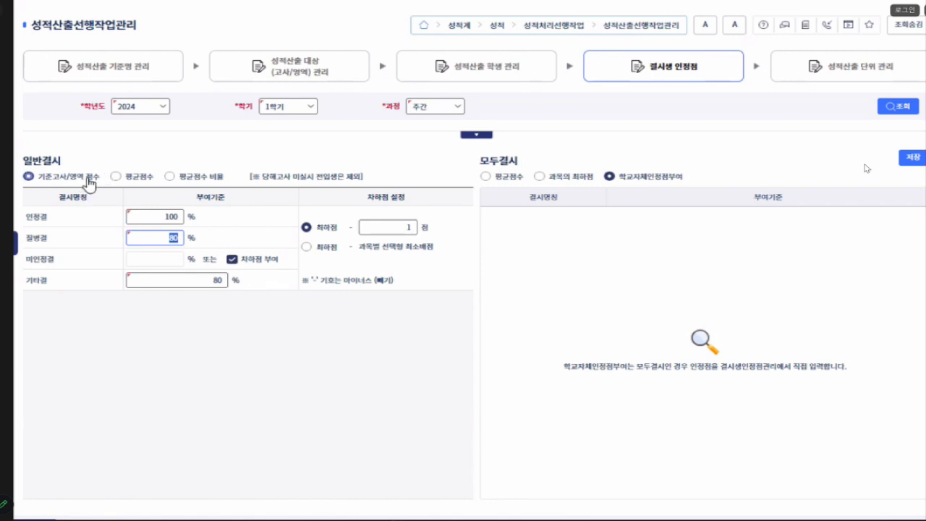
left_click(115, 177)
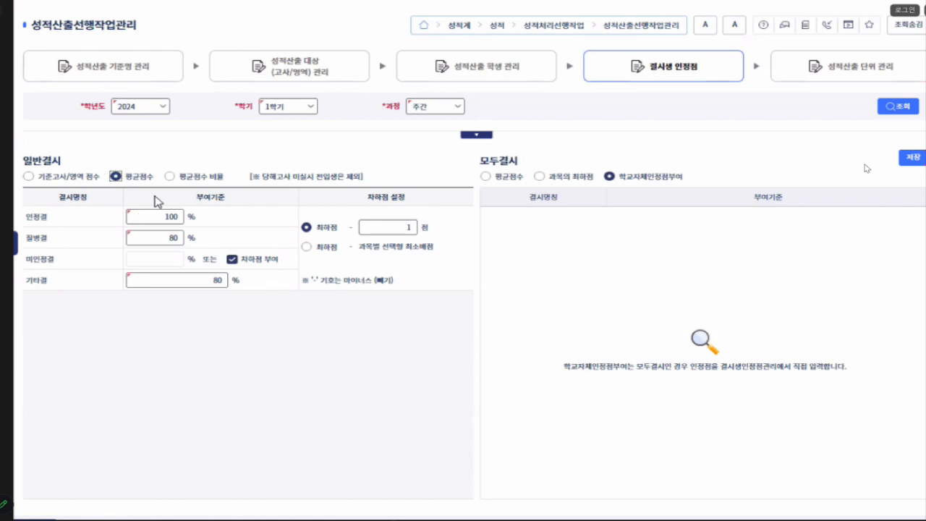
left_click(170, 181)
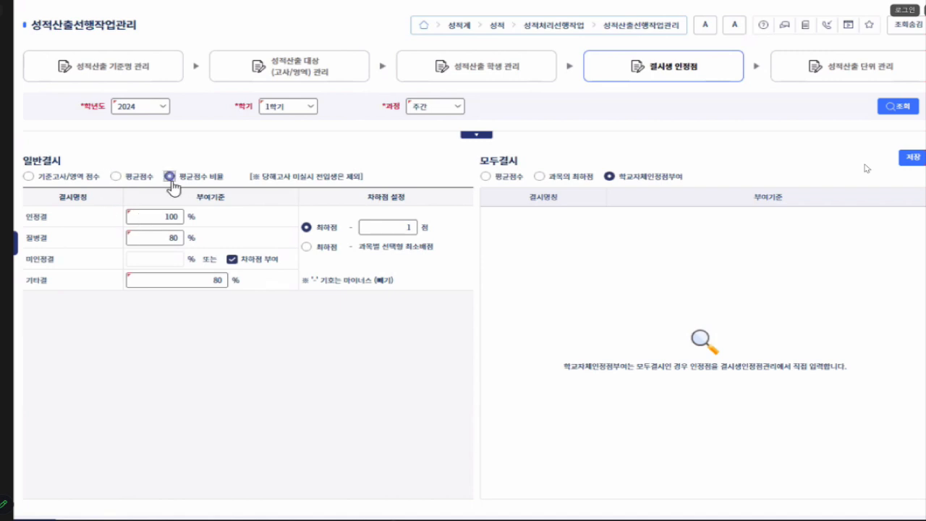